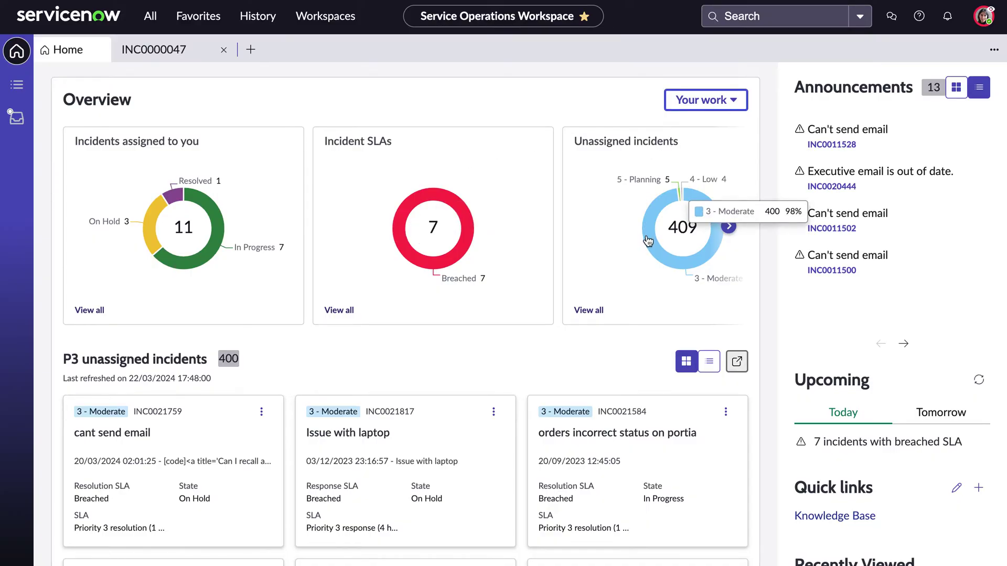
# Switch the Overview to your team's work and check the Issue with laptop card's actions menu
pyautogui.click(713, 111)
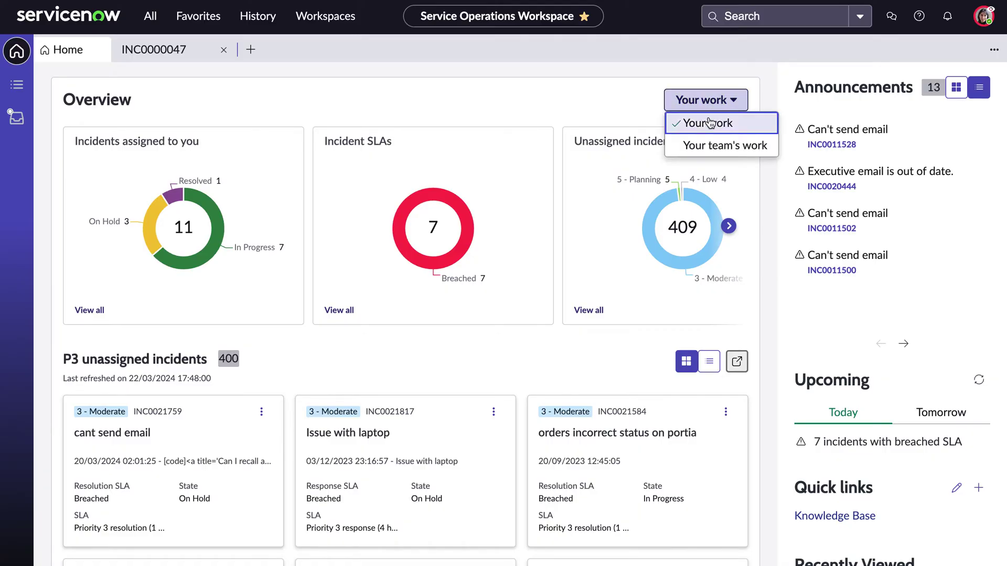
pyautogui.click(706, 147)
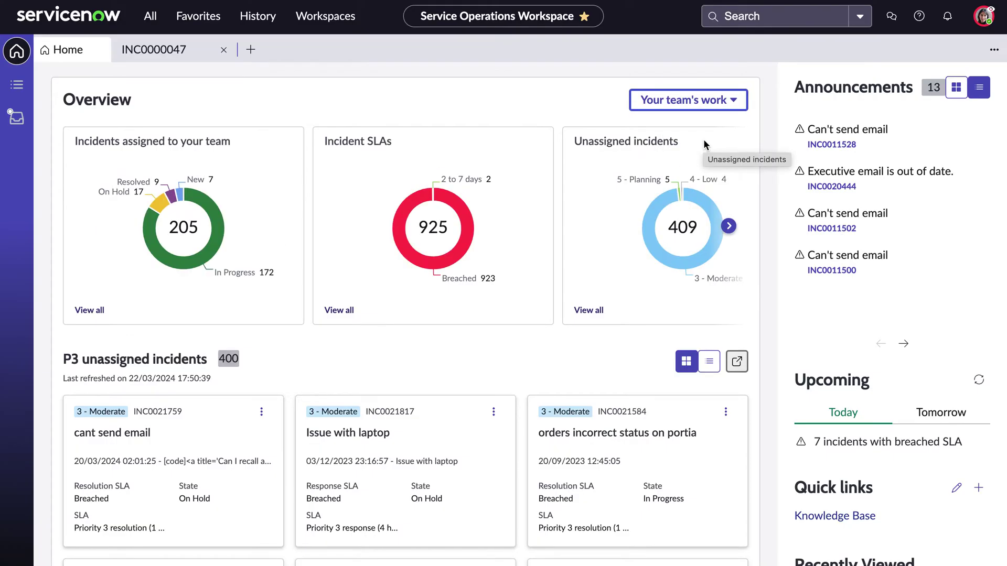
pyautogui.click(650, 222)
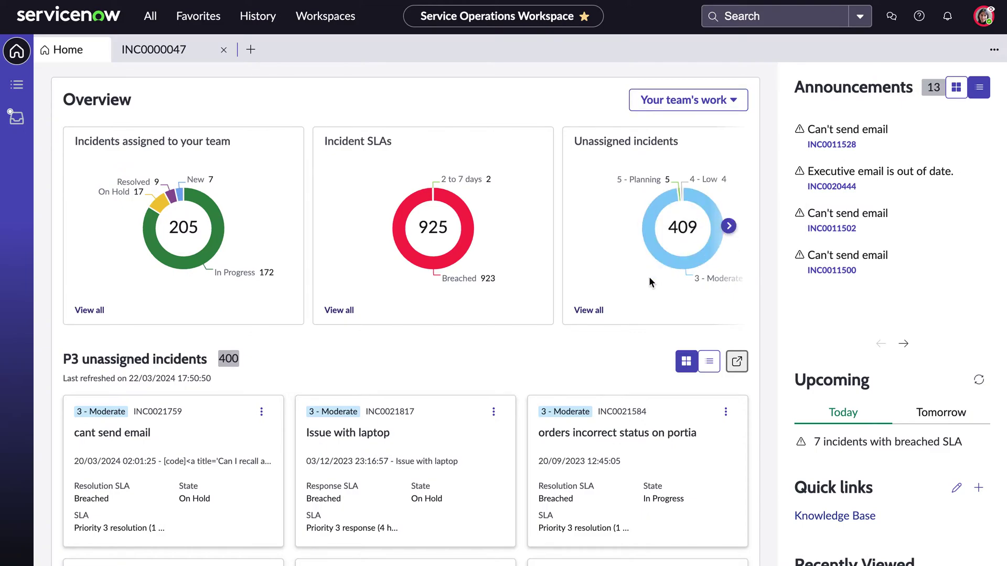
pyautogui.scroll(-3, 445, 400)
pyautogui.scroll(-1, 446, 400)
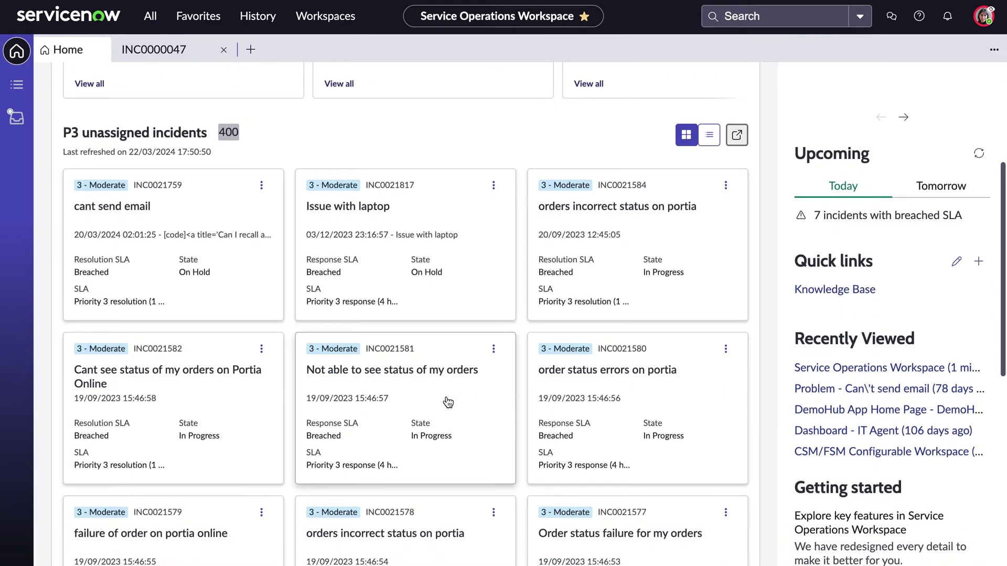
pyautogui.click(494, 186)
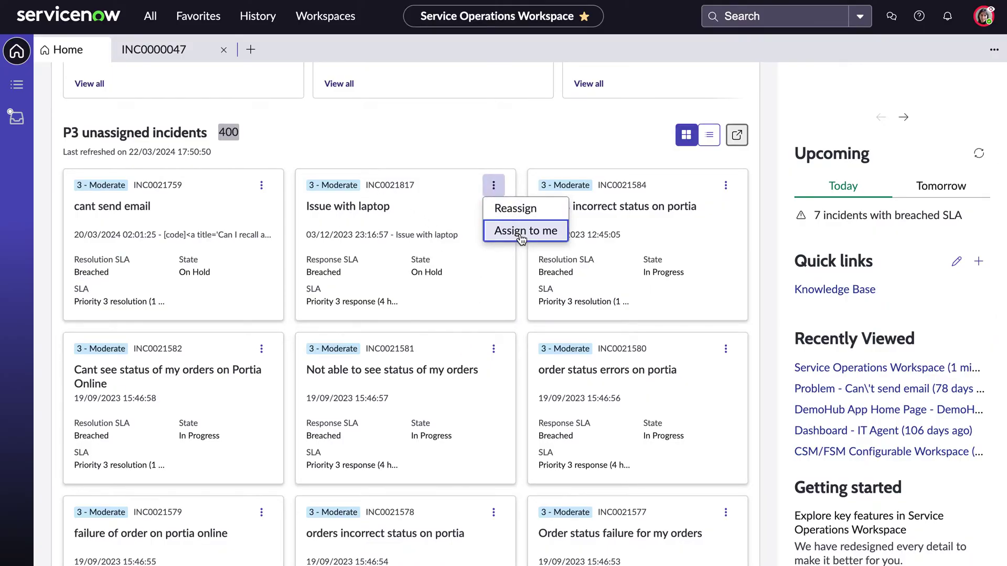
pyautogui.click(540, 148)
pyautogui.scroll(4, 541, 142)
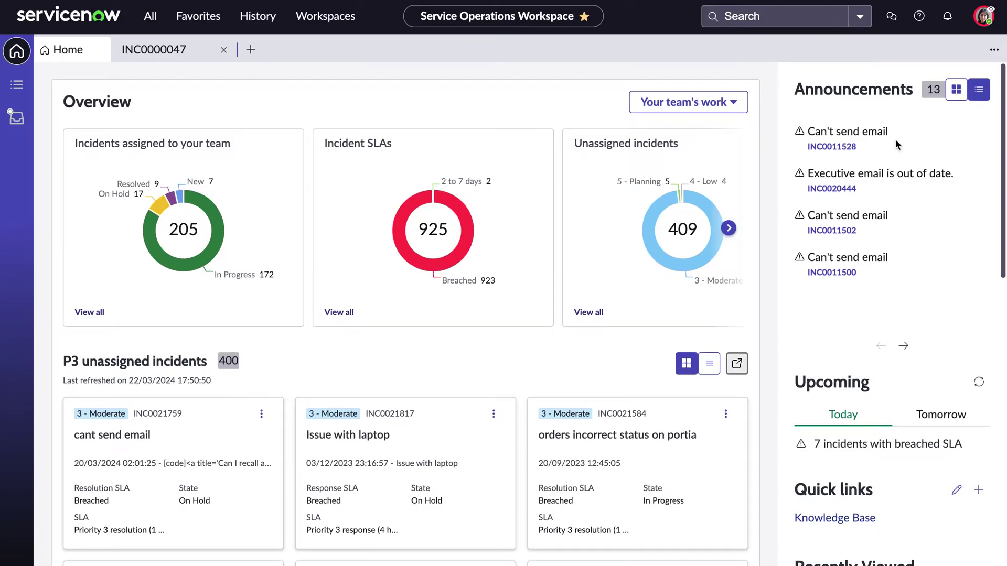
pyautogui.scroll(-3, 894, 138)
pyautogui.scroll(-2, 895, 139)
pyautogui.scroll(-1, 863, 198)
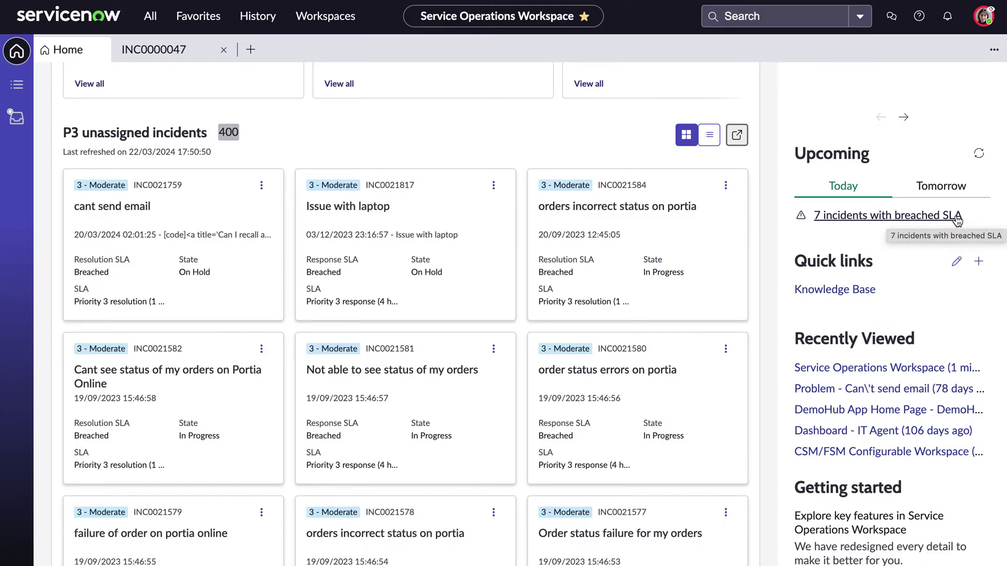
pyautogui.scroll(-1, 880, 319)
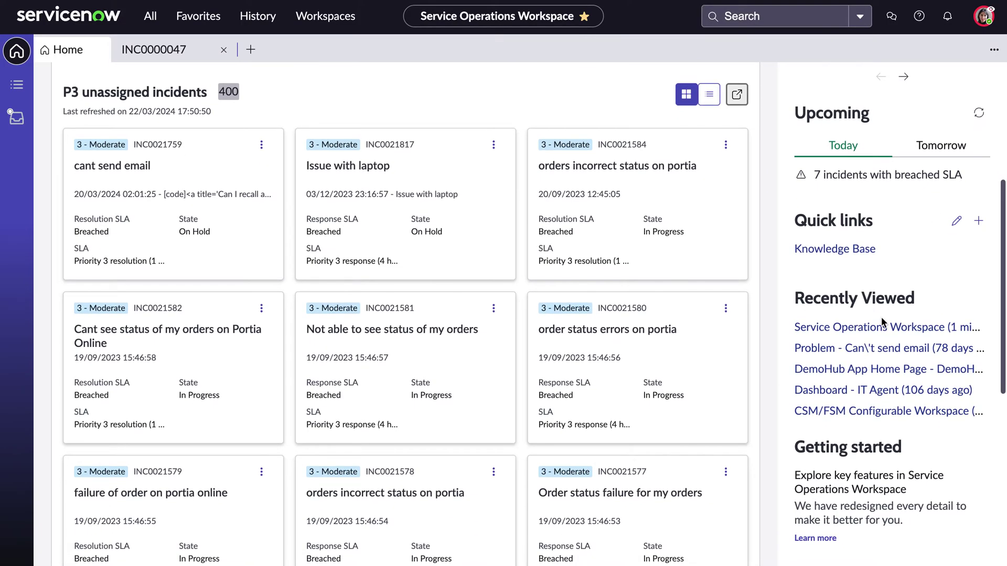
pyautogui.scroll(-1, 881, 318)
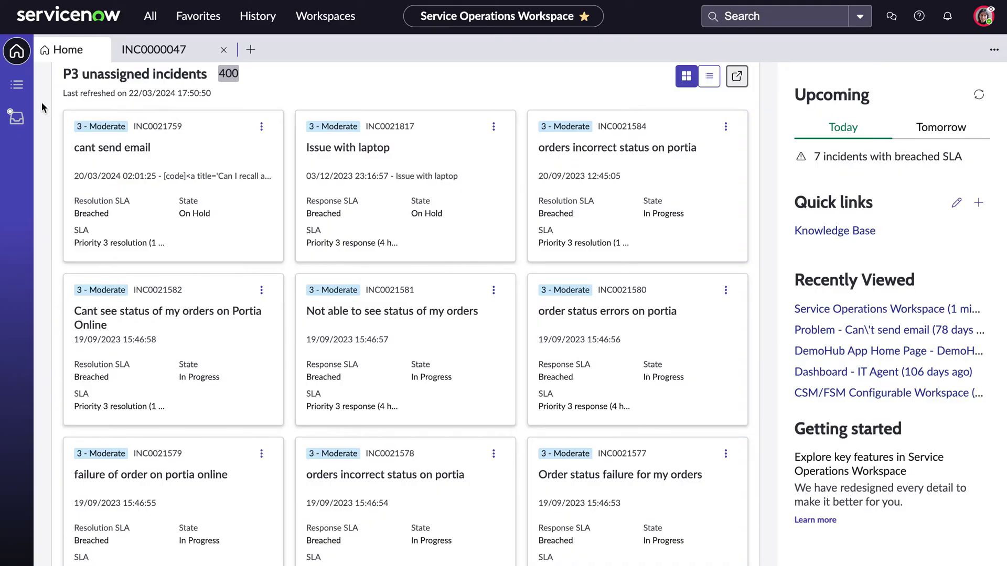
# Open the Lists panel with the 36 Open incidents and show My Lists saved lists
pyautogui.click(18, 84)
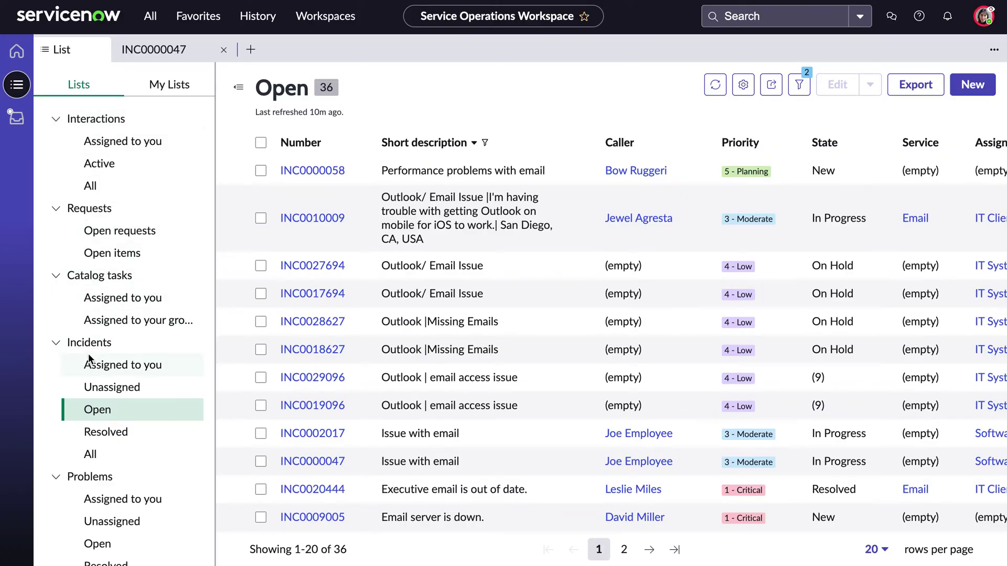
pyautogui.scroll(-2, 89, 353)
pyautogui.scroll(-3, 90, 404)
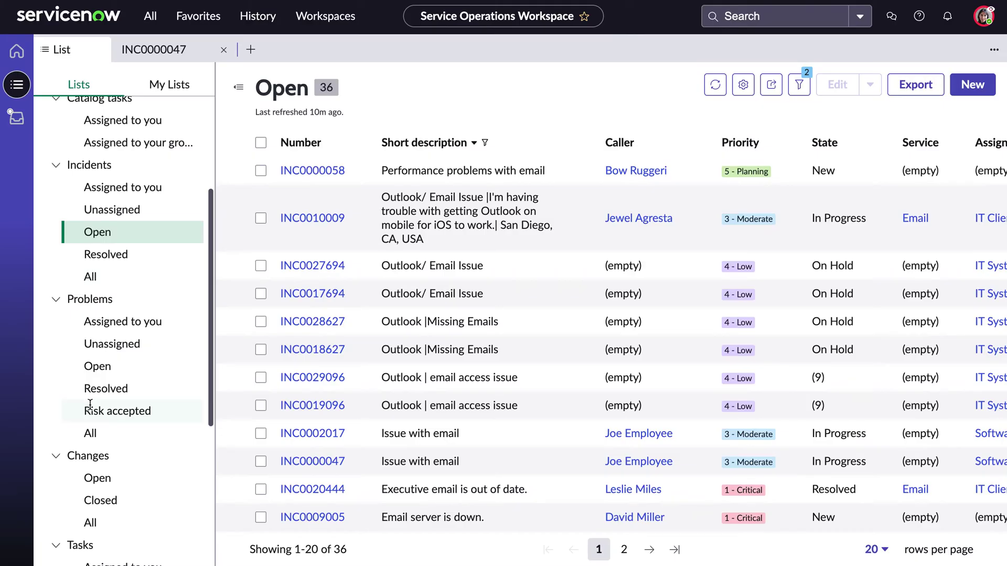
pyautogui.scroll(-3, 90, 461)
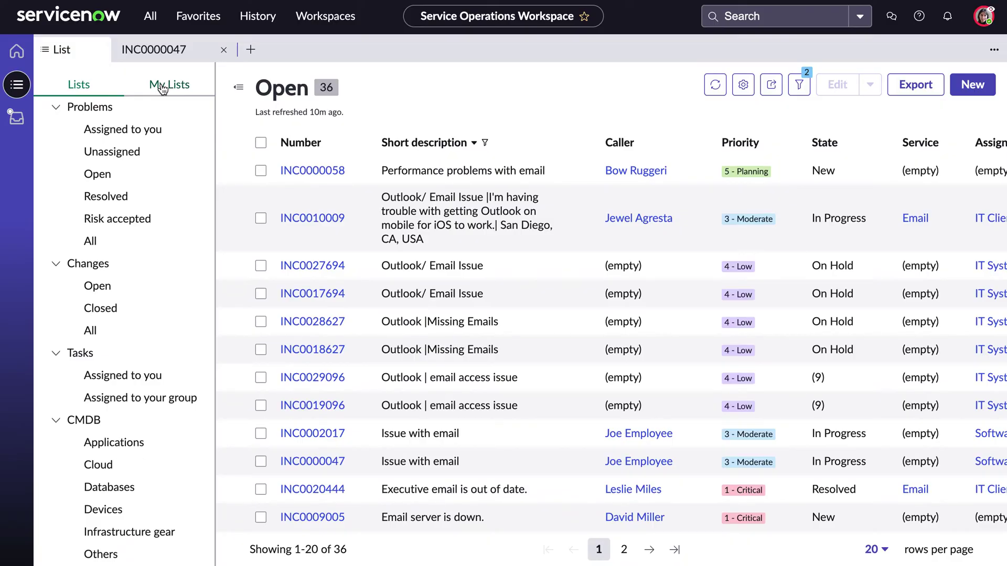
pyautogui.click(162, 88)
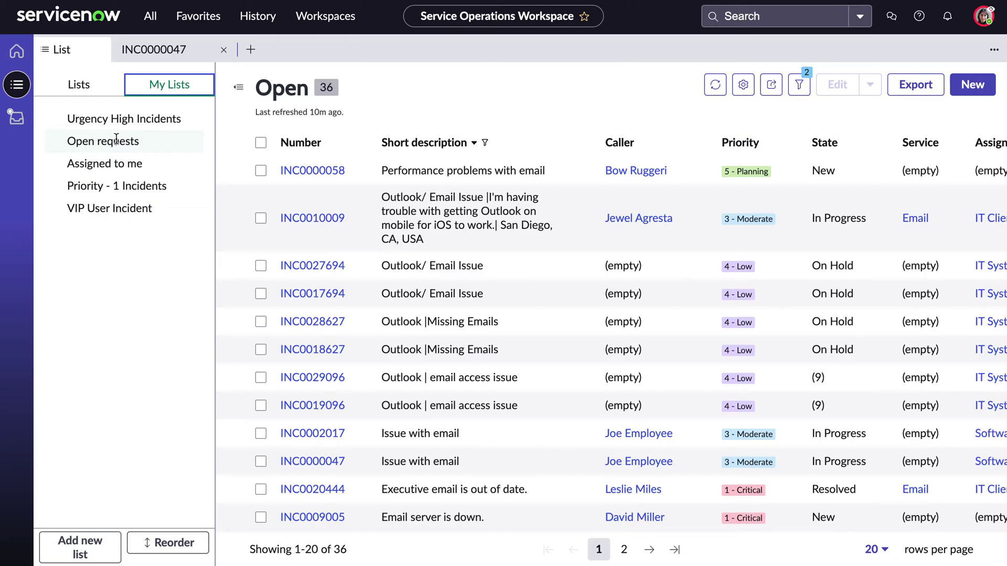
pyautogui.moveTo(312, 293)
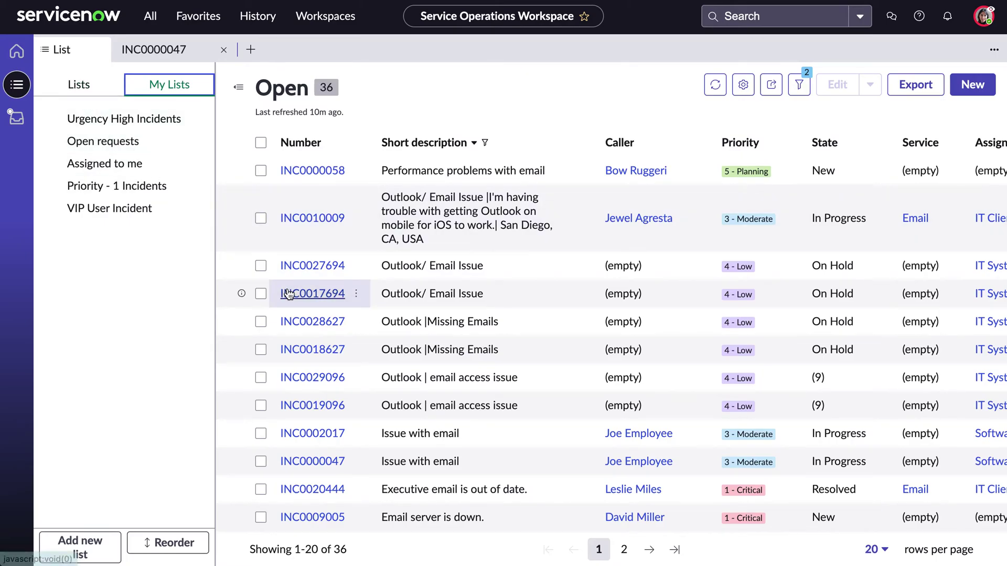
pyautogui.moveTo(154, 50)
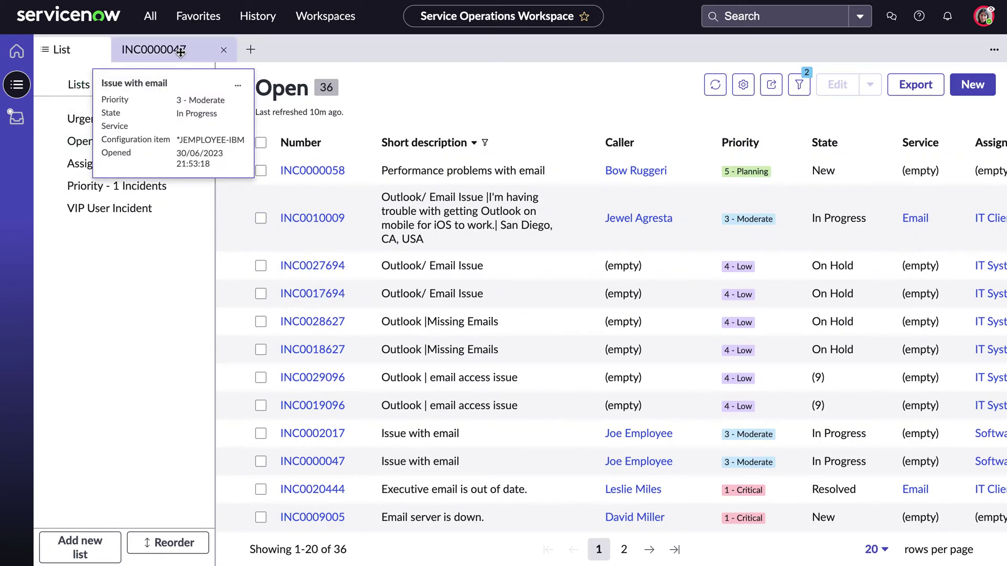
# Open incident INC0000047 'Issue with email' and show its Details form
pyautogui.click(181, 51)
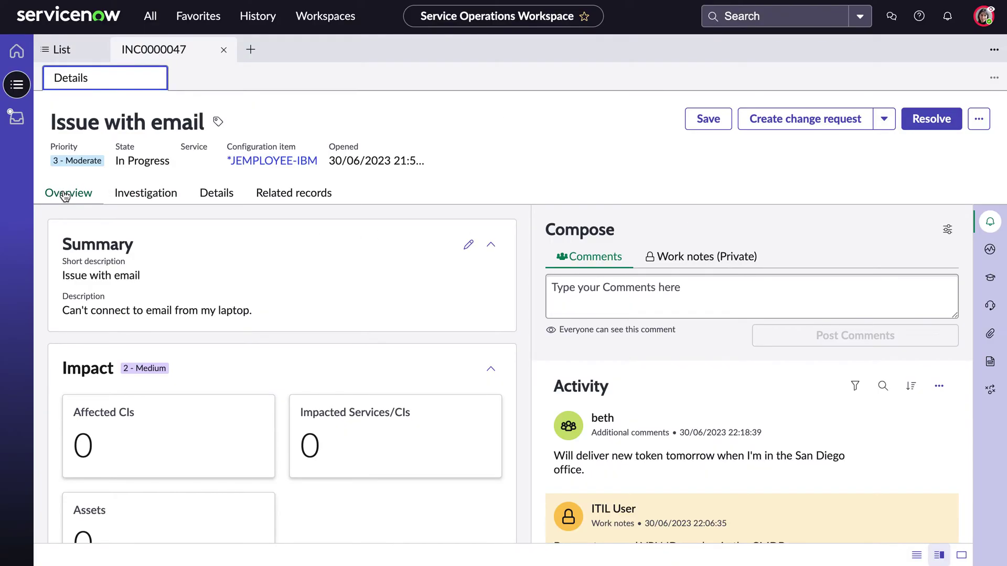
pyautogui.scroll(-1, 108, 275)
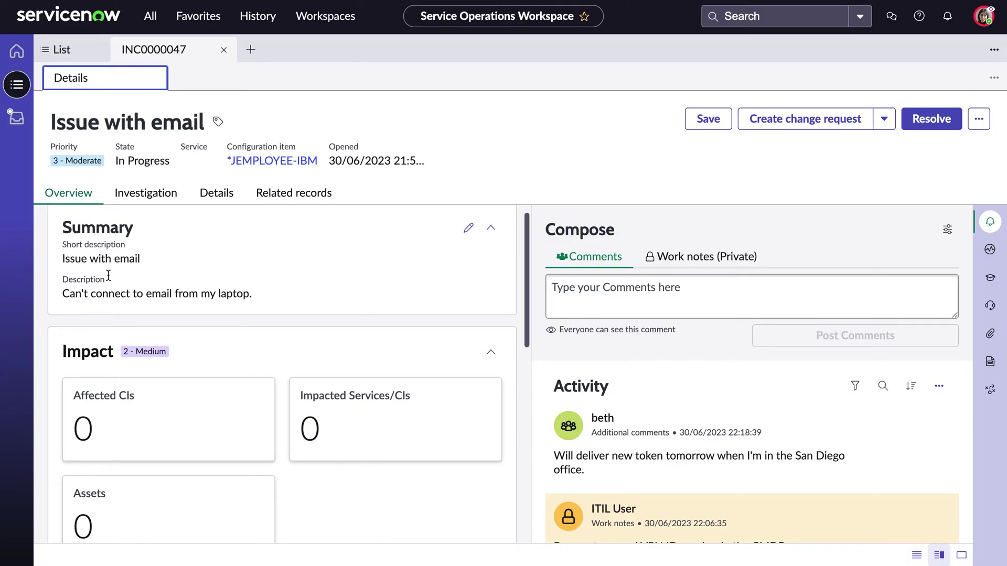
pyautogui.scroll(-5, 108, 274)
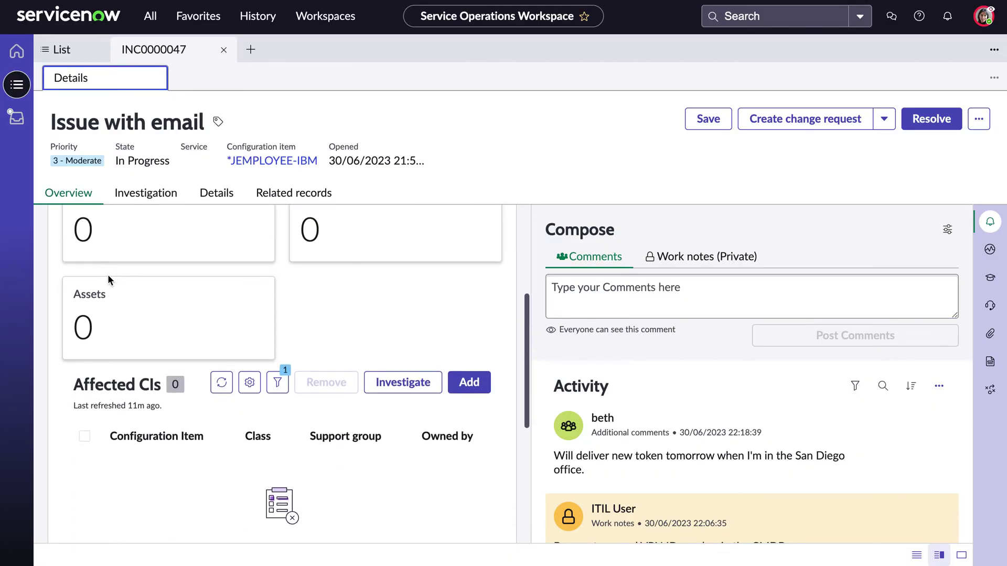
pyautogui.scroll(-4, 107, 275)
pyautogui.scroll(-3, 142, 377)
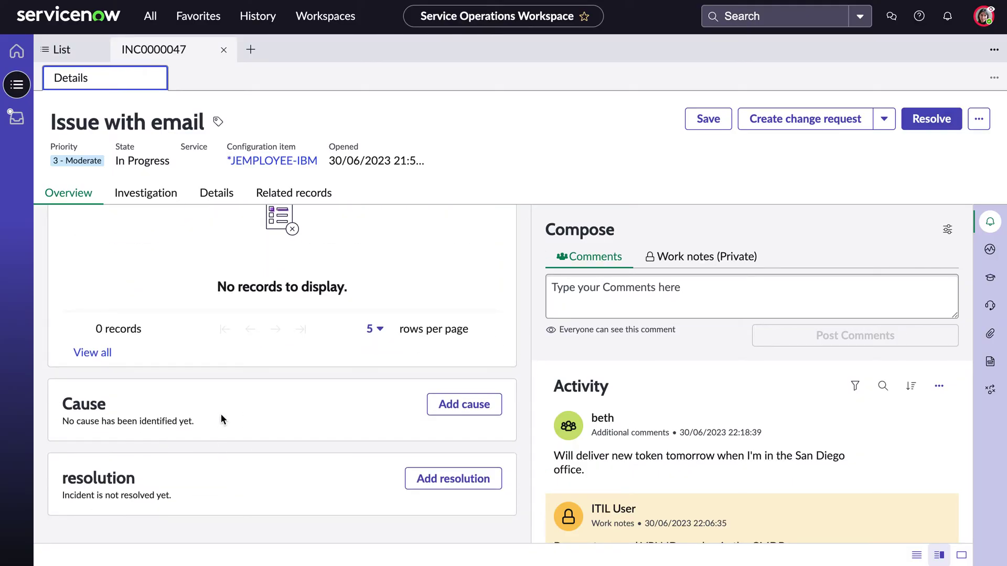
pyautogui.click(218, 202)
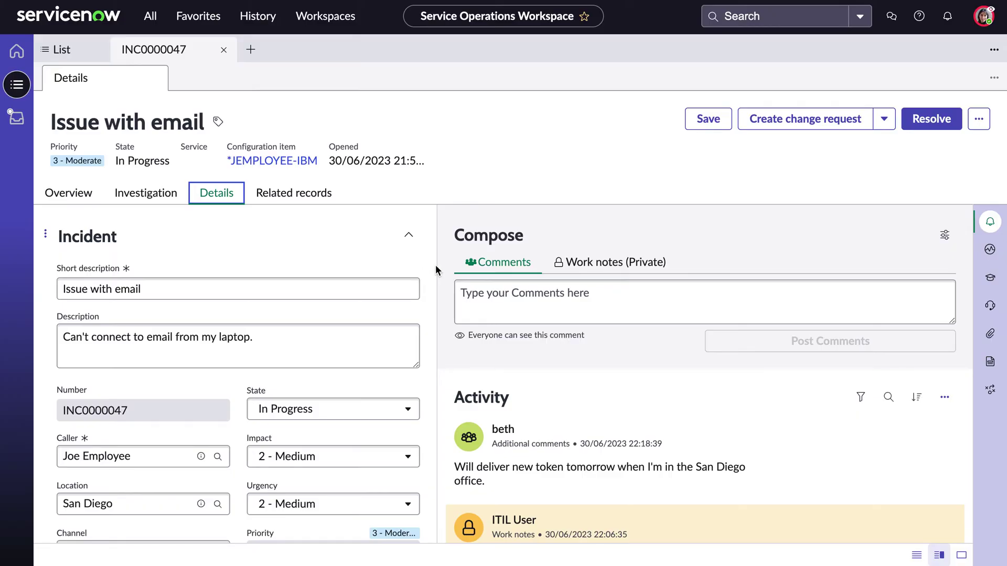
# Widen the INC0000047 form by moving its splitter toward the Compose panel
pyautogui.moveTo(437, 265); pyautogui.dragTo(554, 280)
pyautogui.scroll(-2, 172, 330)
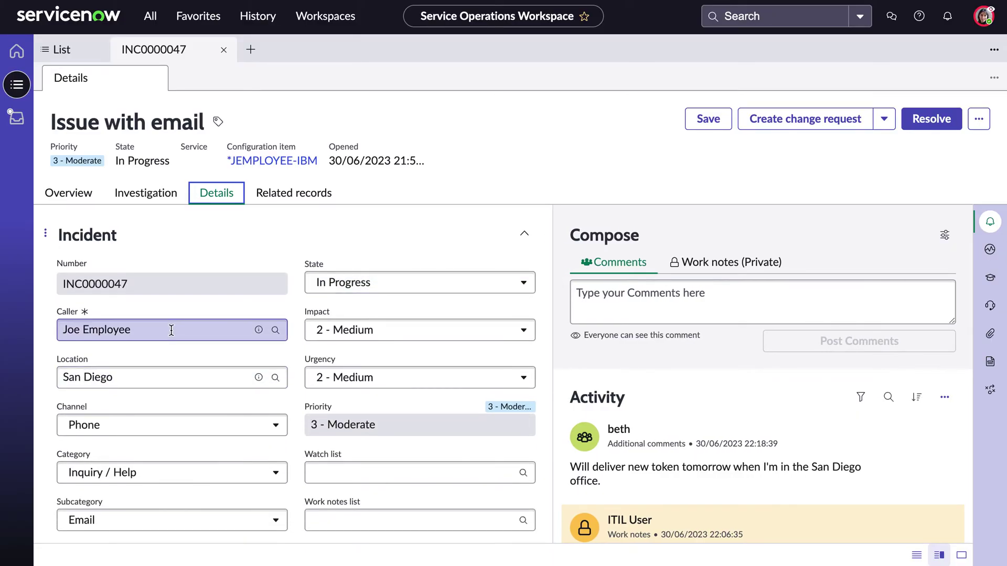
pyautogui.scroll(-2, 171, 332)
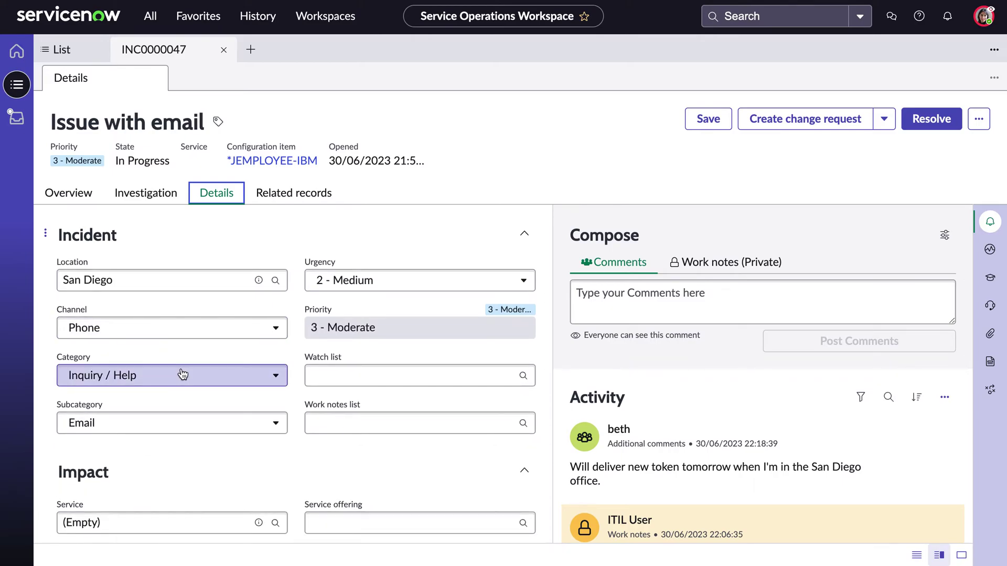
pyautogui.scroll(-2, 180, 375)
pyautogui.scroll(-3, 179, 375)
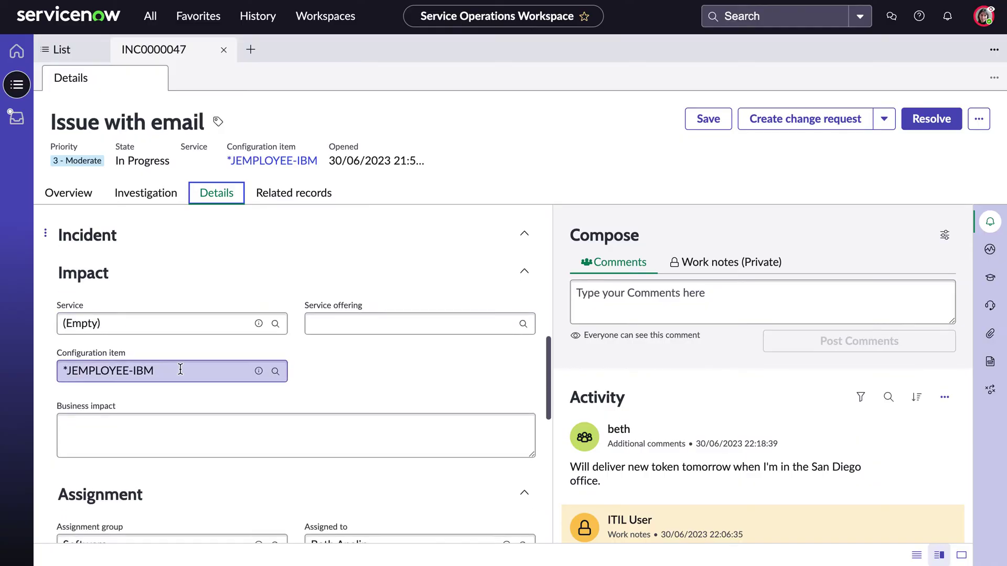
pyautogui.scroll(-2, 163, 465)
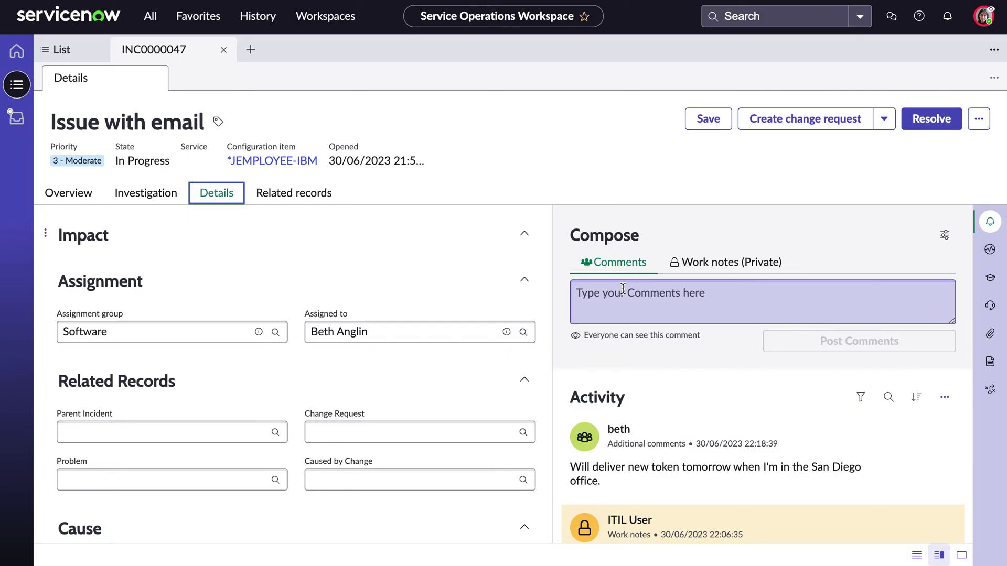
# Switch Compose to Work notes (Private) and start a note in its text area
pyautogui.click(721, 267)
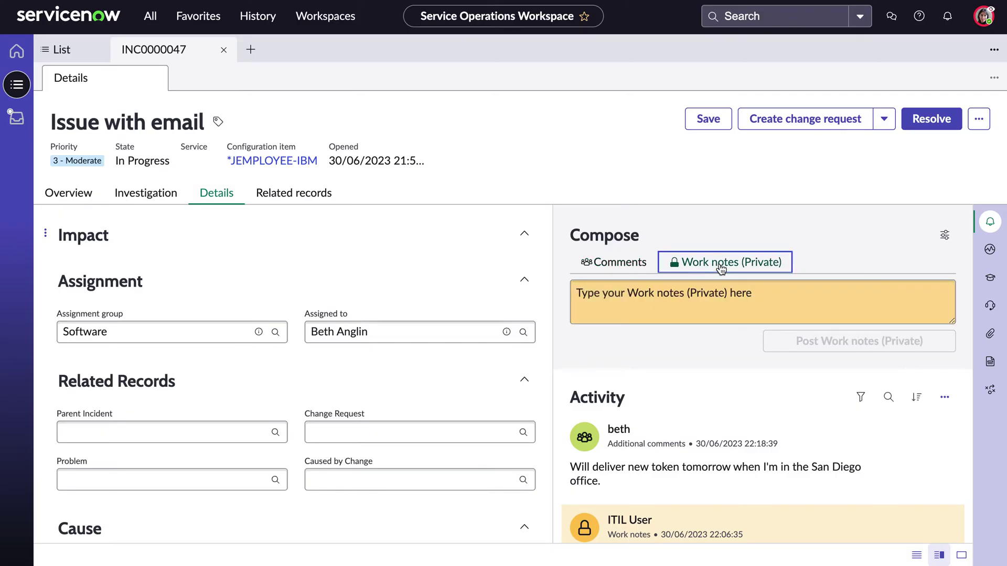
pyautogui.click(669, 308)
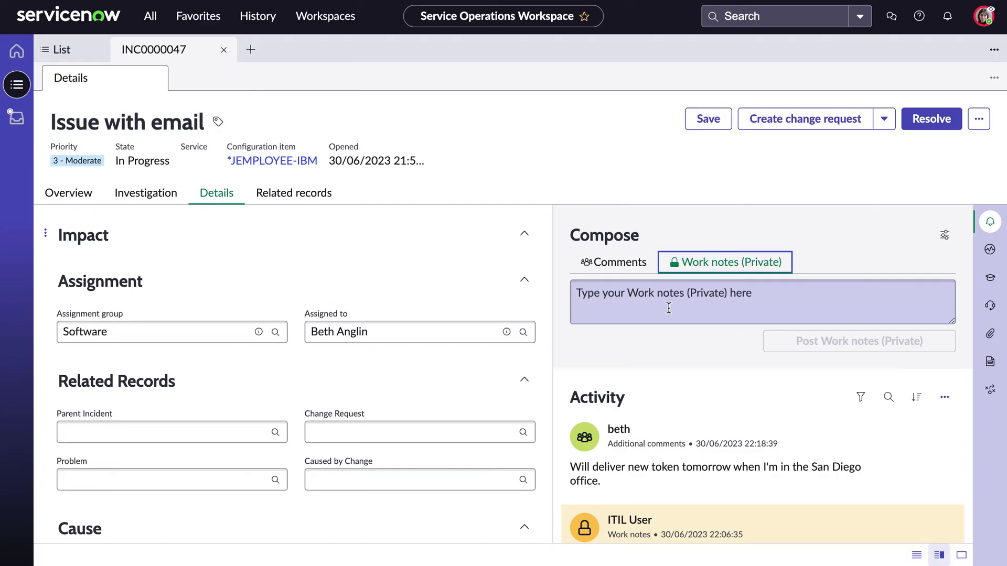
pyautogui.scroll(-2, 640, 405)
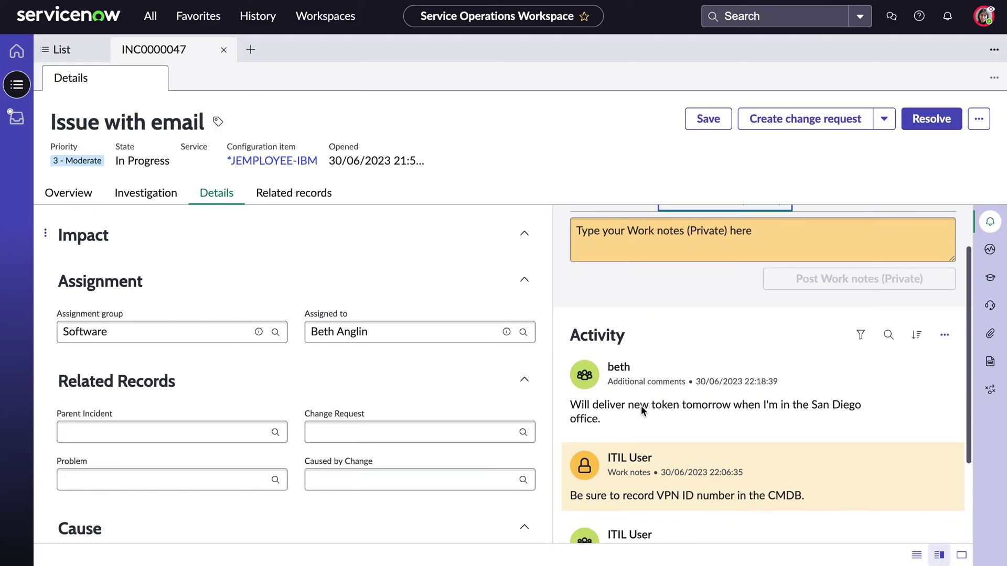
pyautogui.scroll(-1, 640, 406)
pyautogui.scroll(-1, 641, 407)
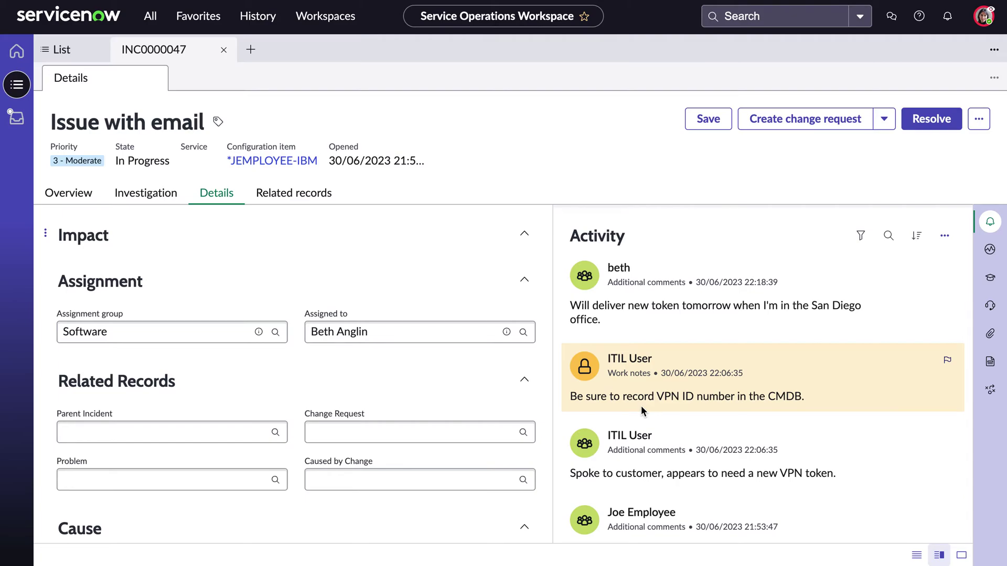
pyautogui.scroll(-1, 641, 410)
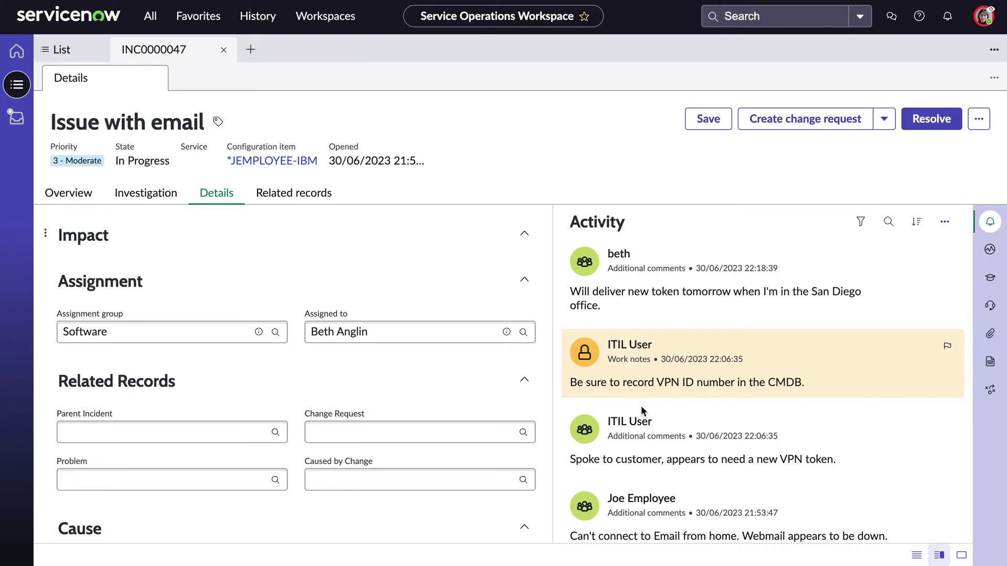
pyautogui.moveTo(641, 453)
pyautogui.scroll(-2, 641, 406)
pyautogui.scroll(2, 642, 406)
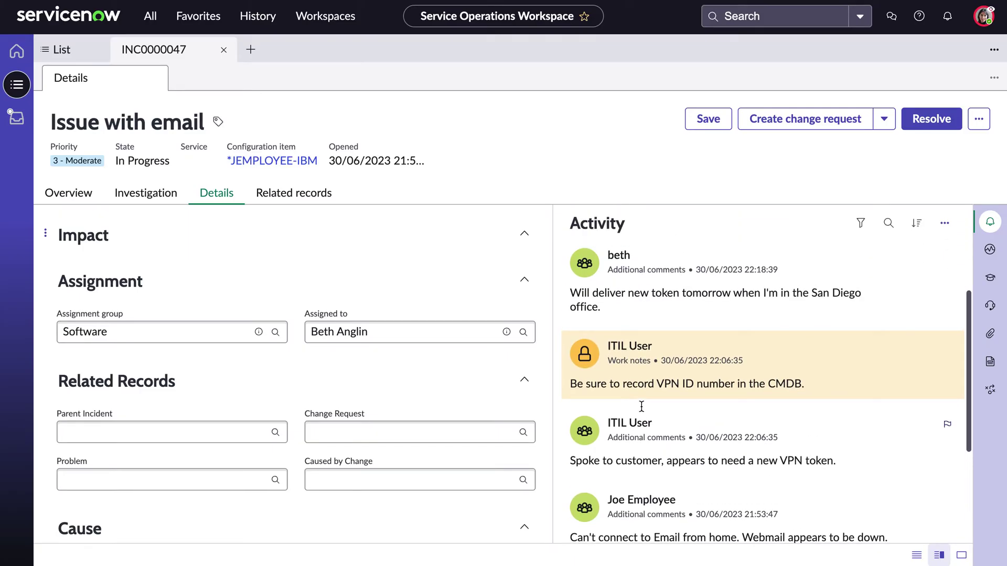
pyautogui.scroll(-1, 640, 405)
pyautogui.scroll(1, 642, 407)
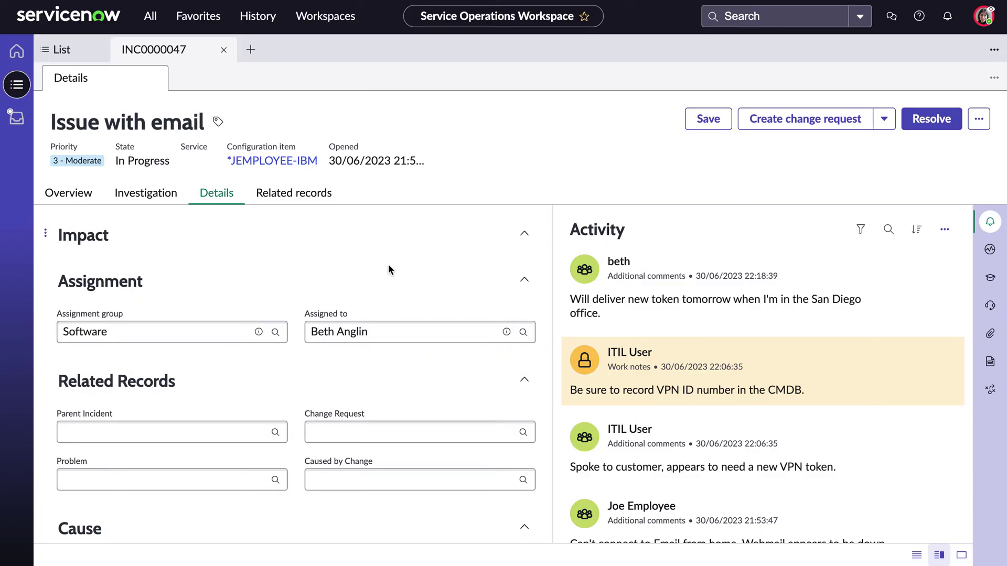
pyautogui.click(307, 197)
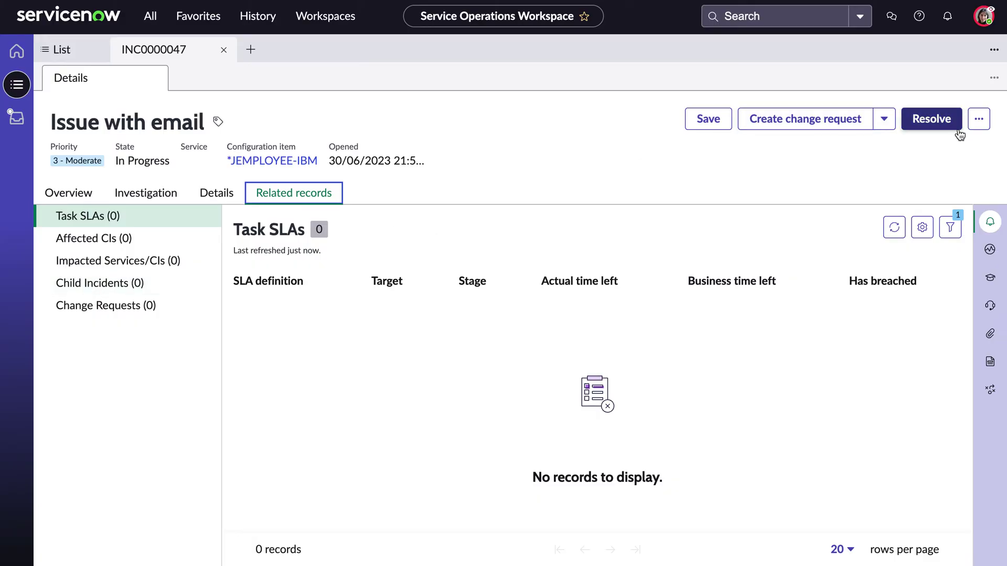
pyautogui.click(883, 120)
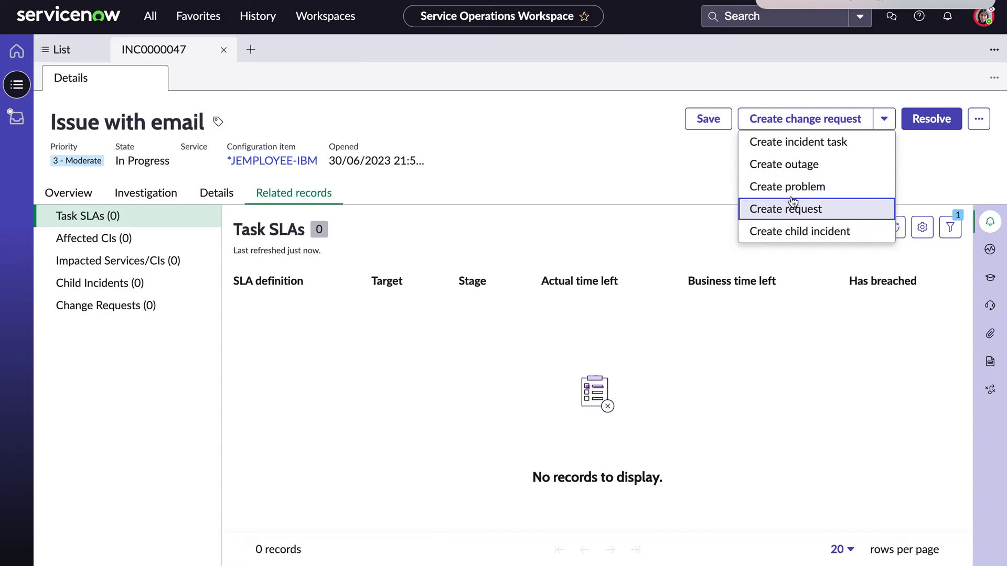
pyautogui.click(683, 167)
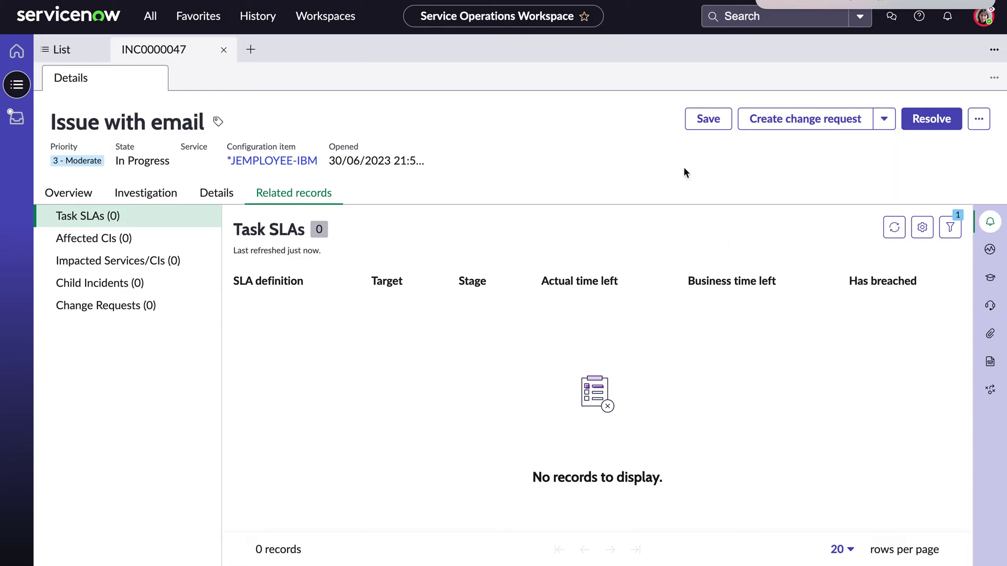
pyautogui.click(977, 119)
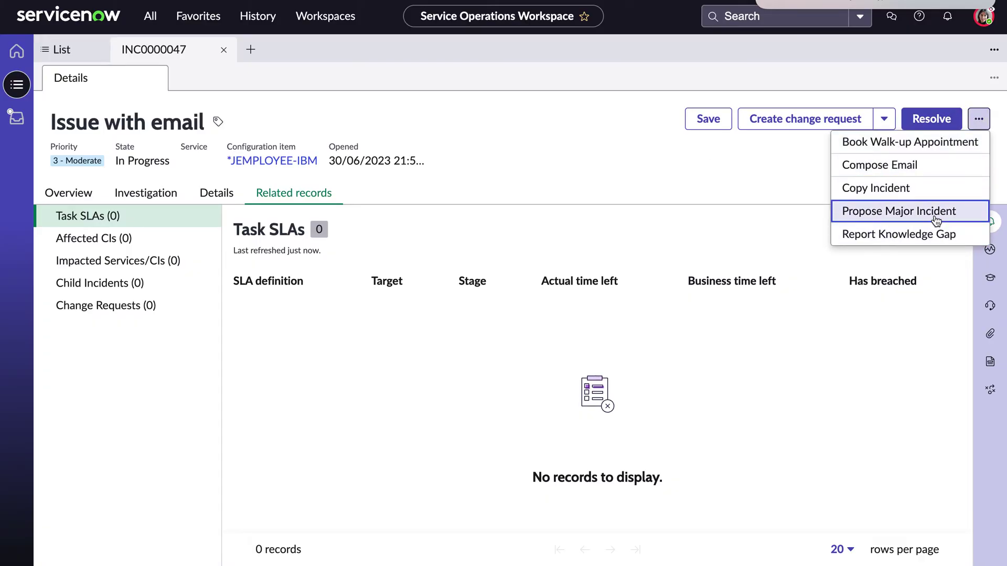
pyautogui.click(768, 197)
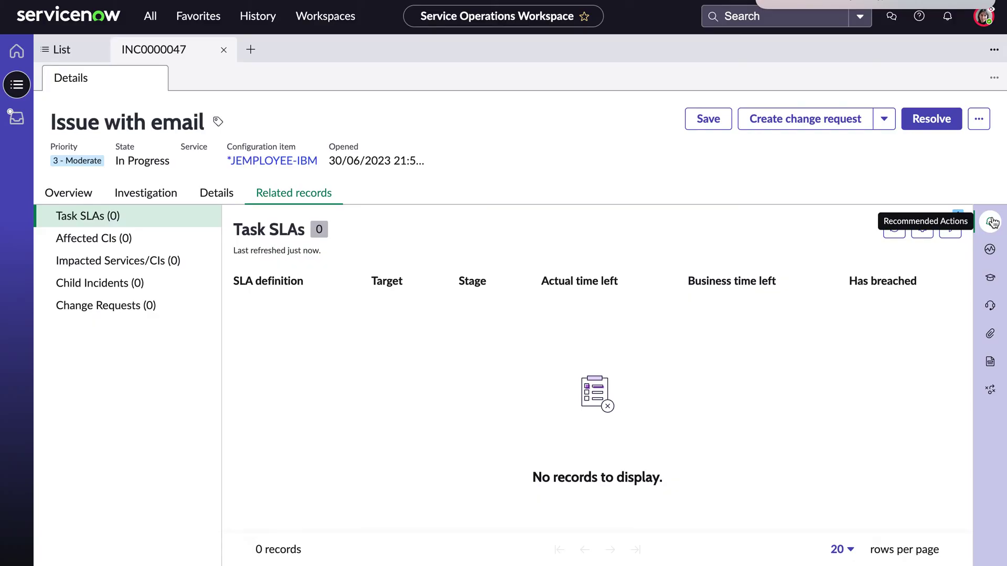
# Show Recommended Actions for INC0000047, with make-parent and copy-resolution-notes cards
pyautogui.click(992, 222)
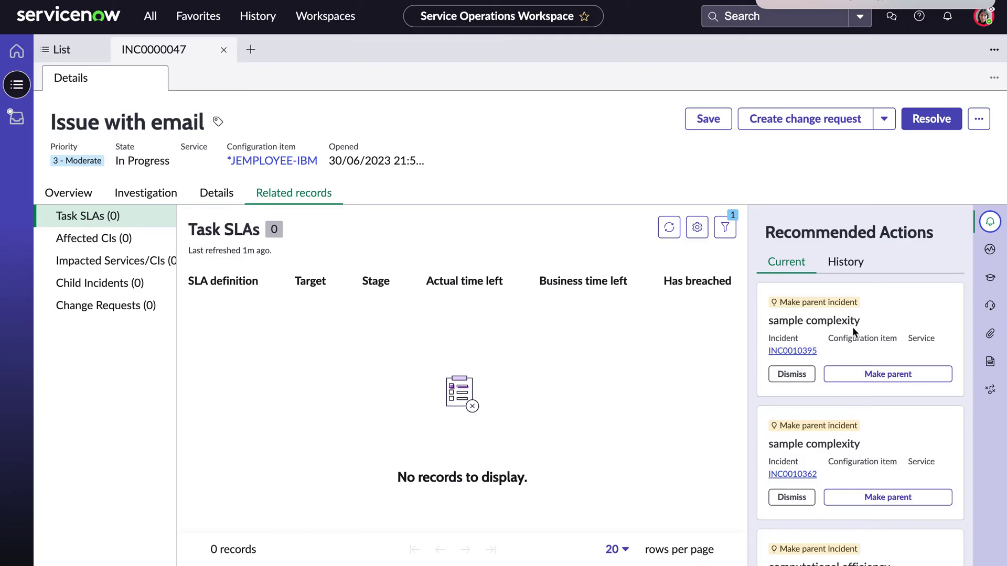
pyautogui.scroll(-3, 854, 332)
pyautogui.scroll(-2, 853, 333)
pyautogui.scroll(-3, 853, 332)
pyautogui.scroll(-3, 853, 333)
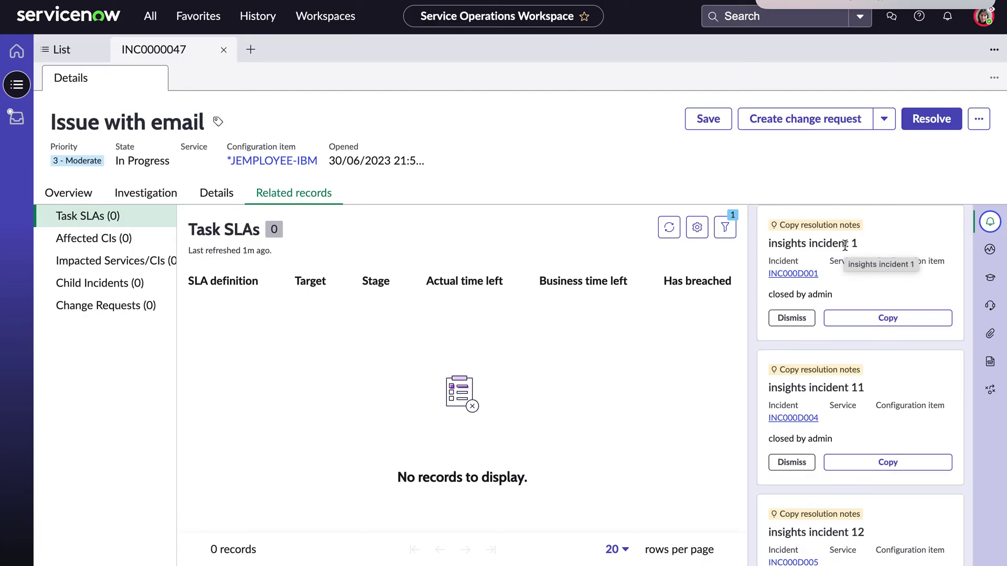
pyautogui.scroll(-3, 845, 245)
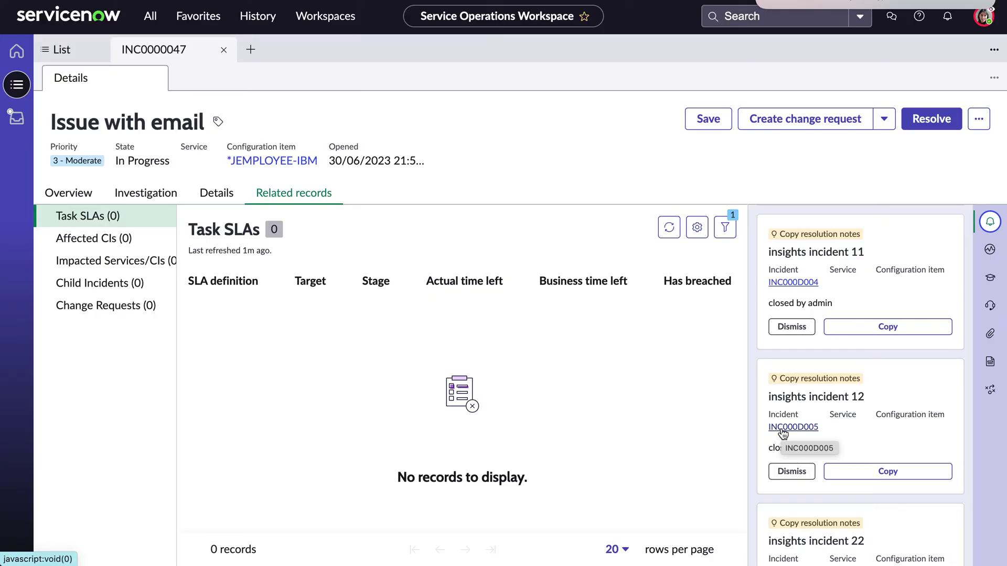
pyautogui.scroll(-2, 783, 435)
pyautogui.scroll(-3, 783, 434)
pyautogui.scroll(-2, 782, 434)
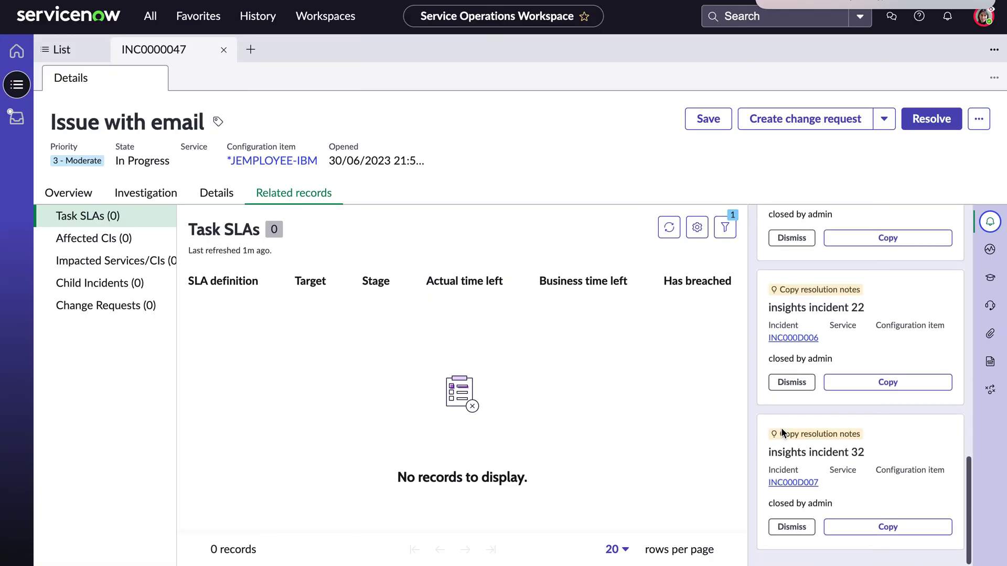
# Show Record Information for INC0000047: caller Joe Employee, assigned to Beth Anglin
pyautogui.click(991, 251)
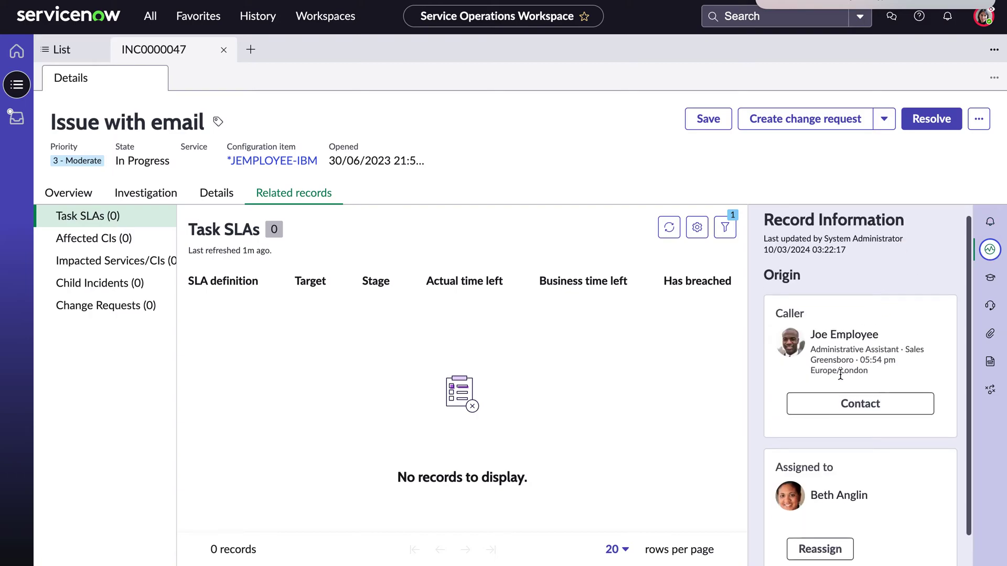
pyautogui.scroll(-1, 840, 376)
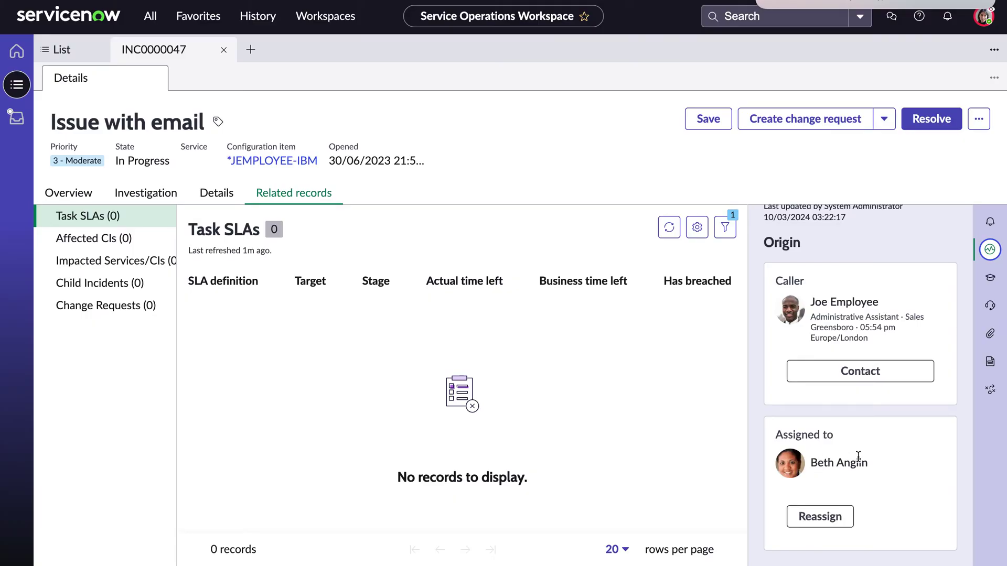
# Filter Agent Assist to Knowledge Articles and open KB0010012 'Can I recall a sent email in Outlook for Mac?'
pyautogui.click(991, 278)
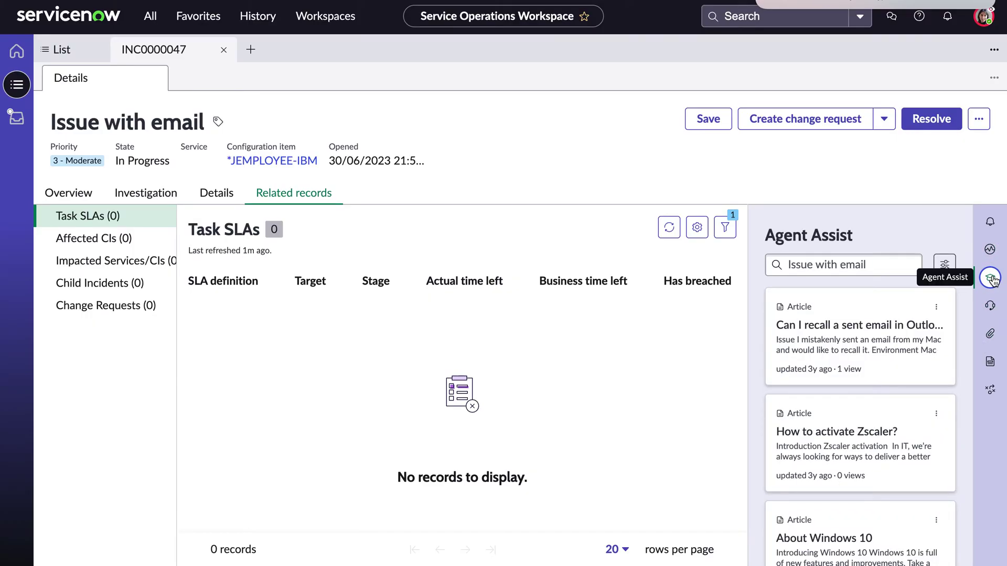
pyautogui.click(945, 265)
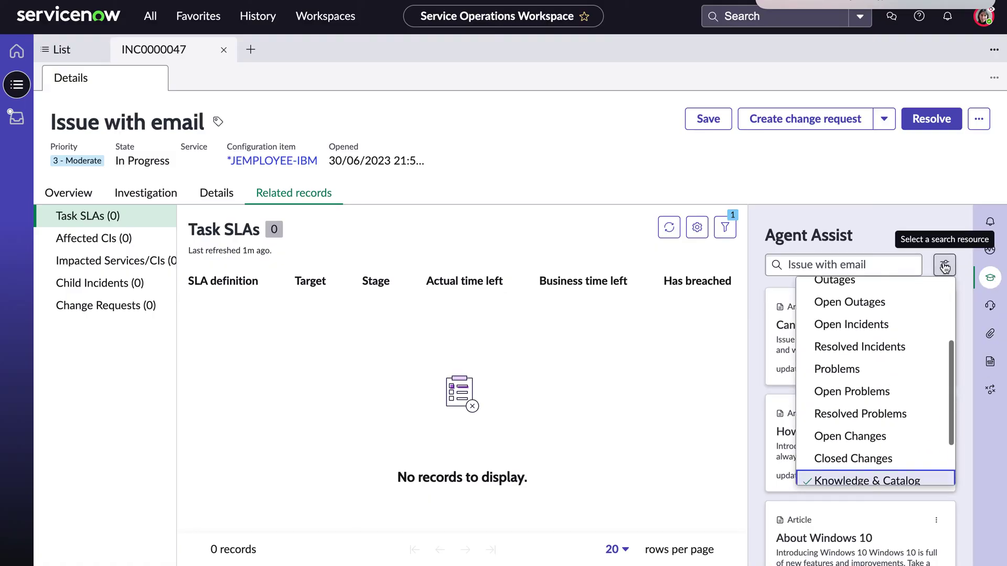
pyautogui.scroll(-3, 905, 441)
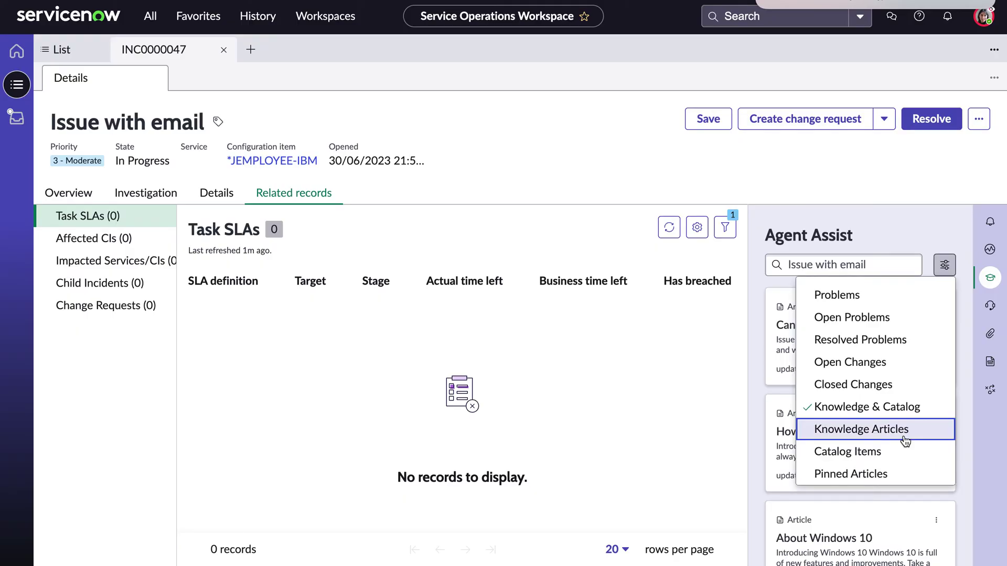
pyautogui.click(893, 430)
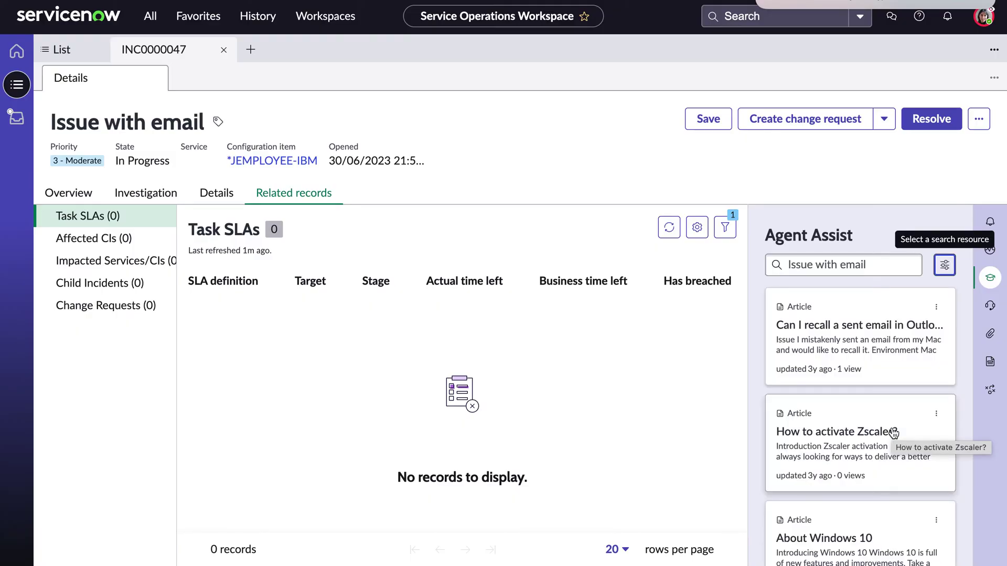
pyautogui.click(936, 307)
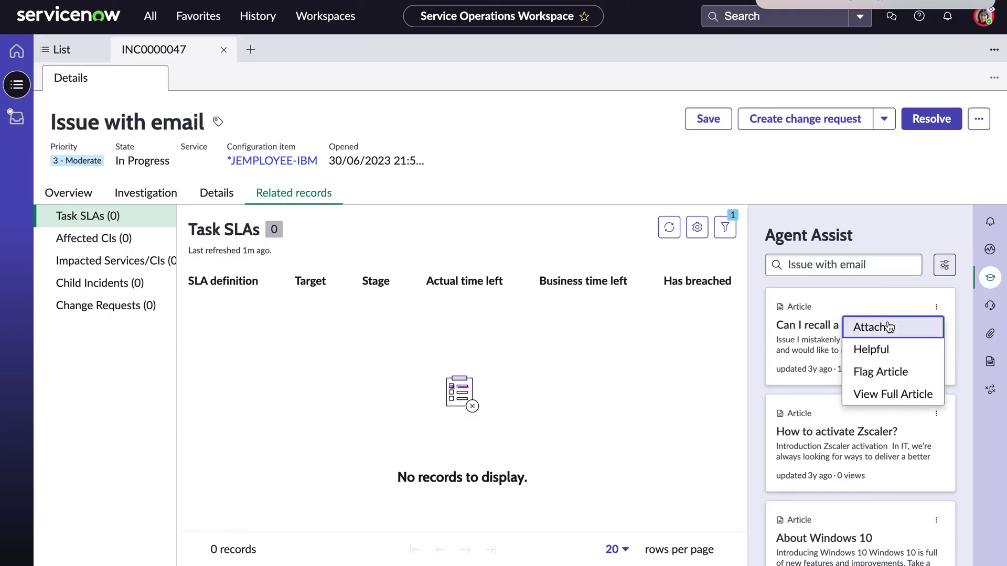
pyautogui.click(788, 330)
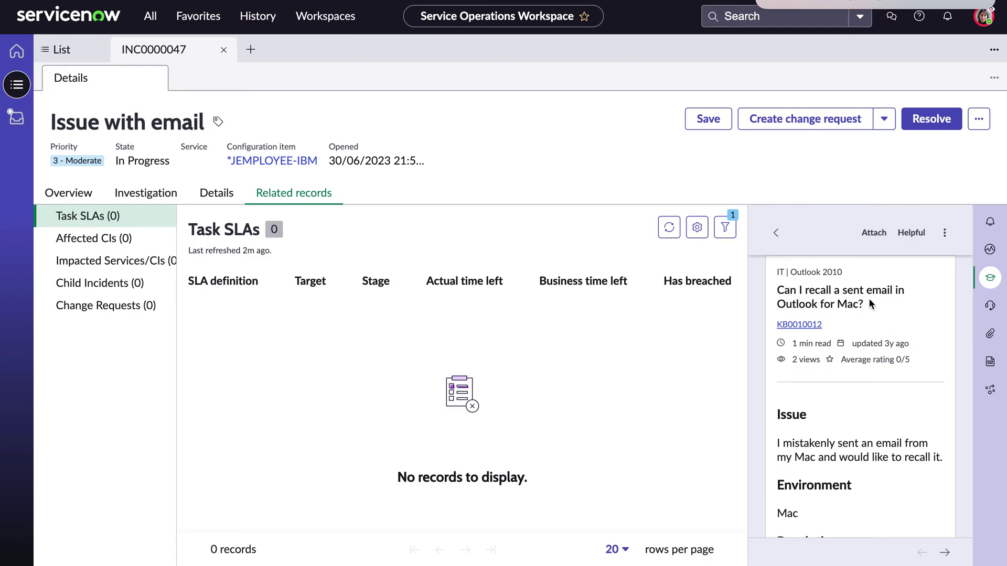
# Attach KB0010012 to INC0000047 with a customer-visible comment
pyautogui.click(874, 233)
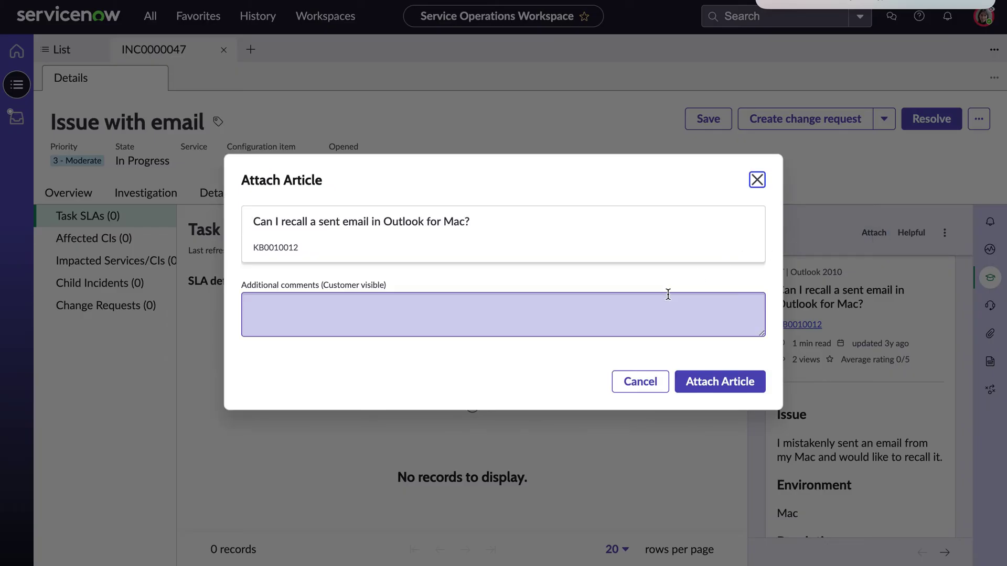
pyautogui.click(664, 304)
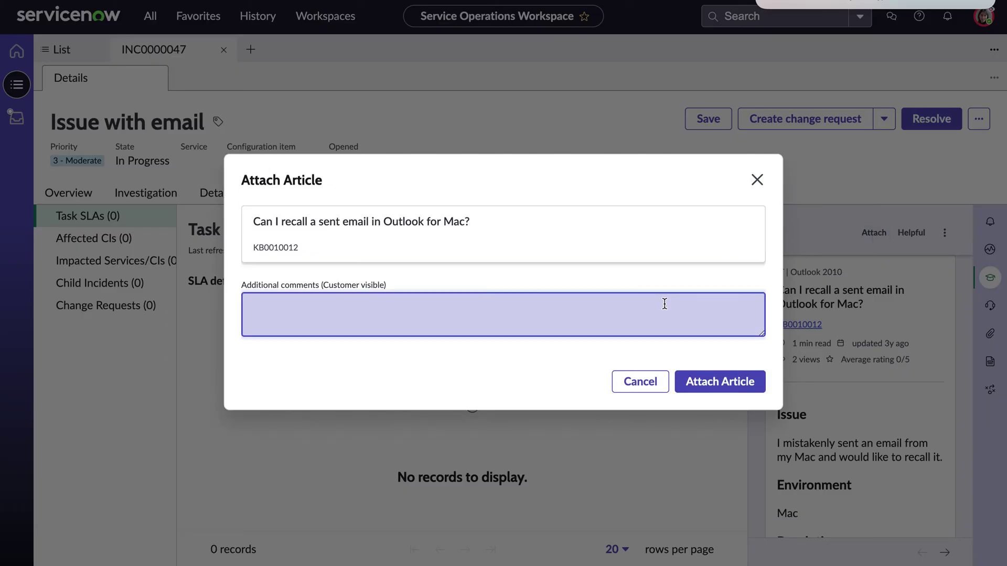
pyautogui.write('hi ')
pyautogui.write('joe please re')
pyautogui.write('ad')
pyautogui.click(711, 381)
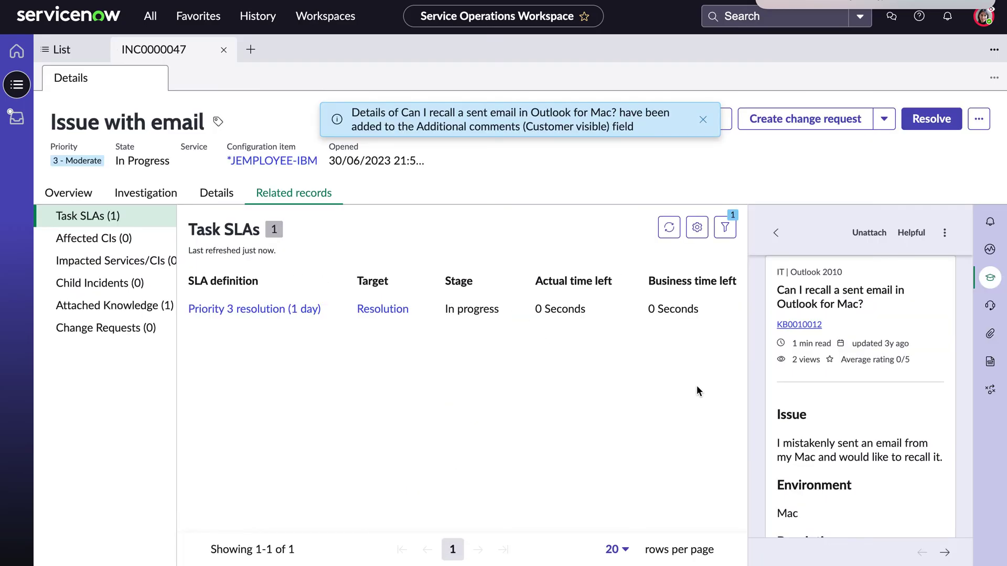
# Reload Agent Assist results and browse its source filter without changing it
pyautogui.click(989, 277)
pyautogui.click(990, 278)
pyautogui.click(944, 265)
pyautogui.scroll(-3, 865, 378)
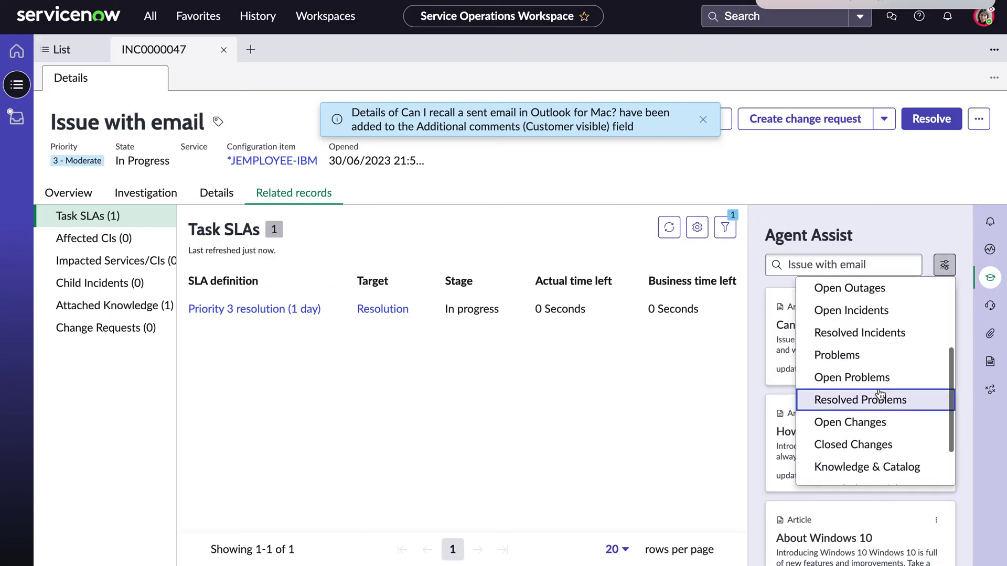
pyautogui.scroll(3, 880, 393)
pyautogui.scroll(2, 880, 394)
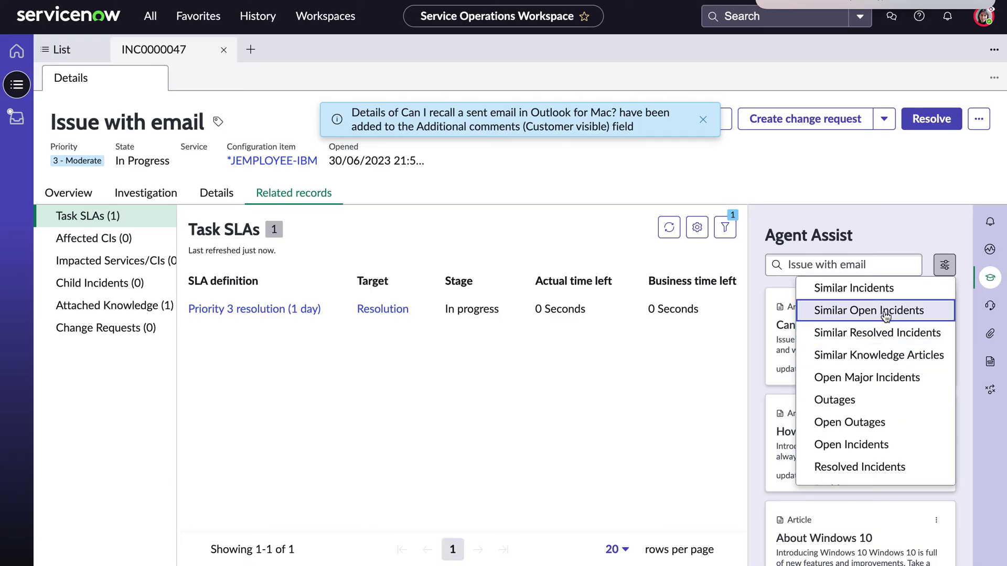
pyautogui.scroll(-1, 885, 315)
pyautogui.scroll(-2, 888, 318)
pyautogui.scroll(-1, 887, 314)
pyautogui.scroll(-1, 849, 407)
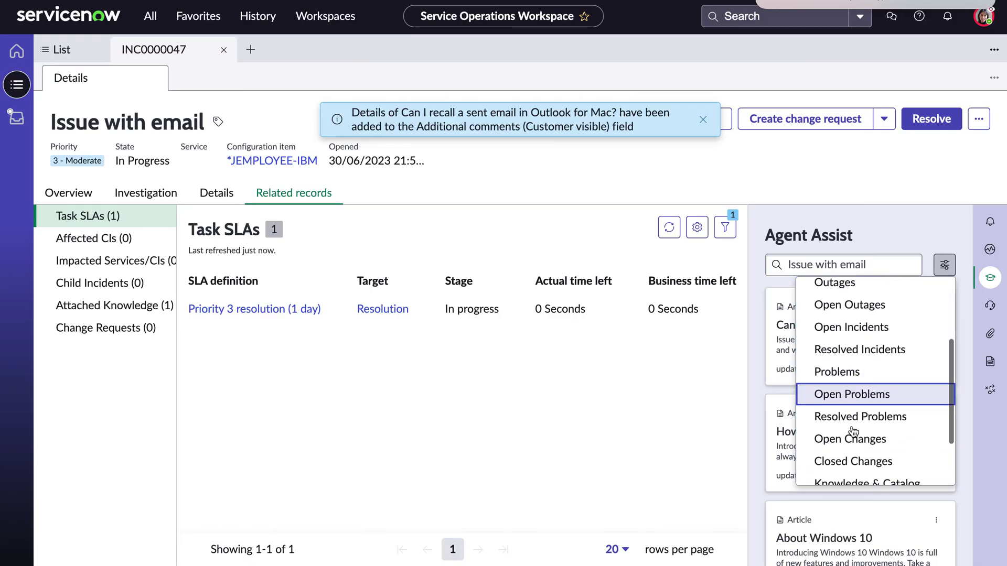
pyautogui.scroll(-1, 857, 417)
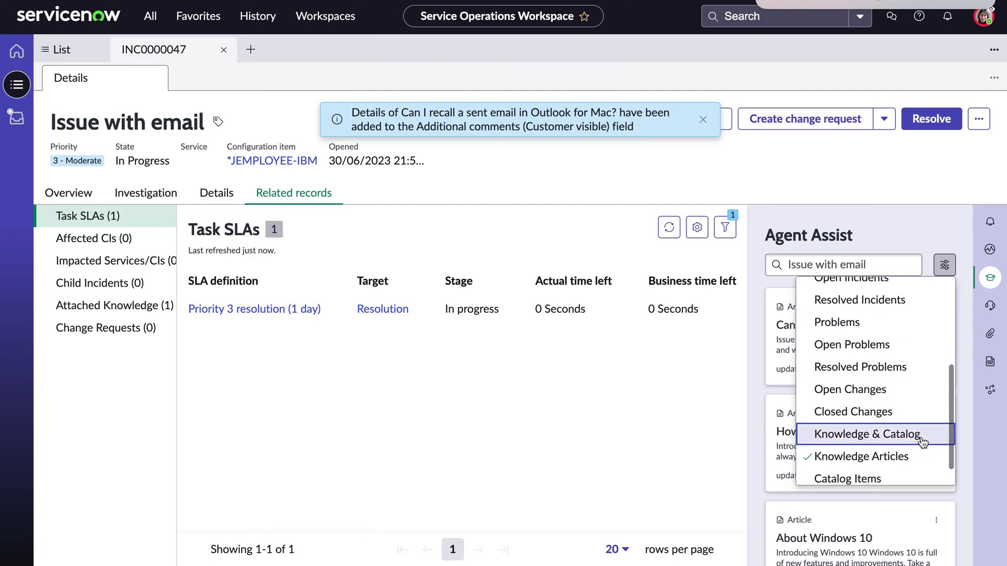
pyautogui.click(986, 424)
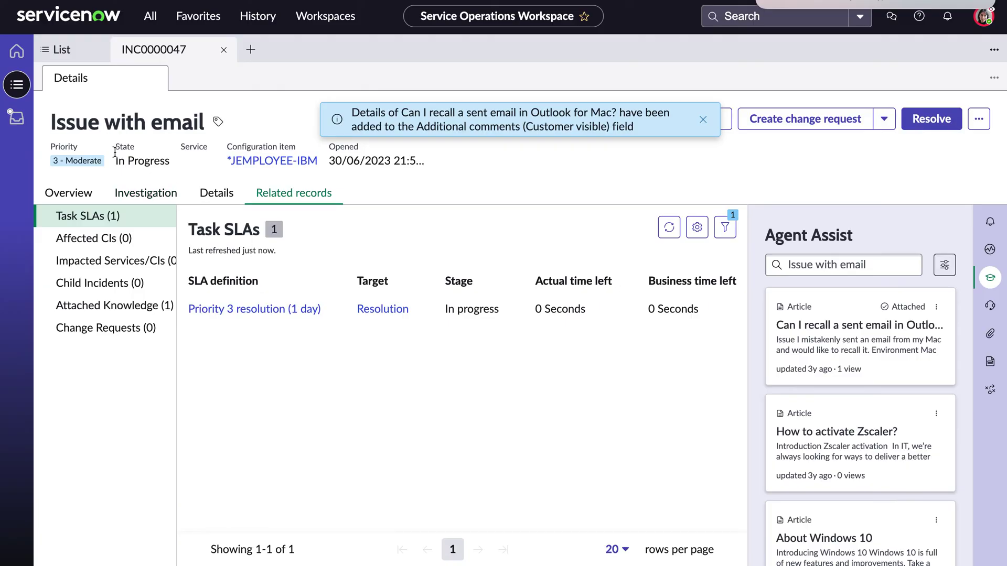
# In the work inbox, set the agent status to Available so INC0022141 awaits acceptance
pyautogui.click(17, 120)
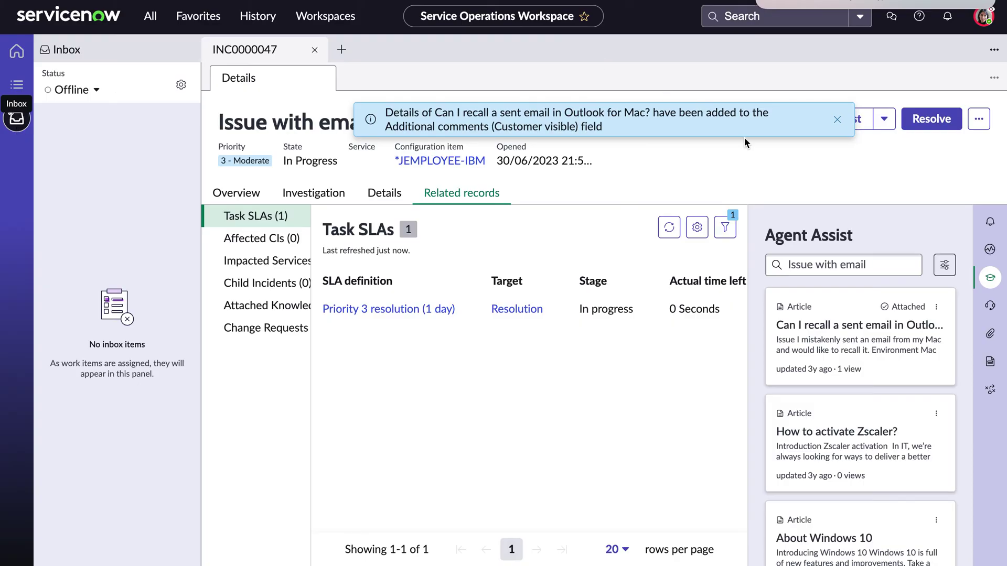
pyautogui.click(836, 119)
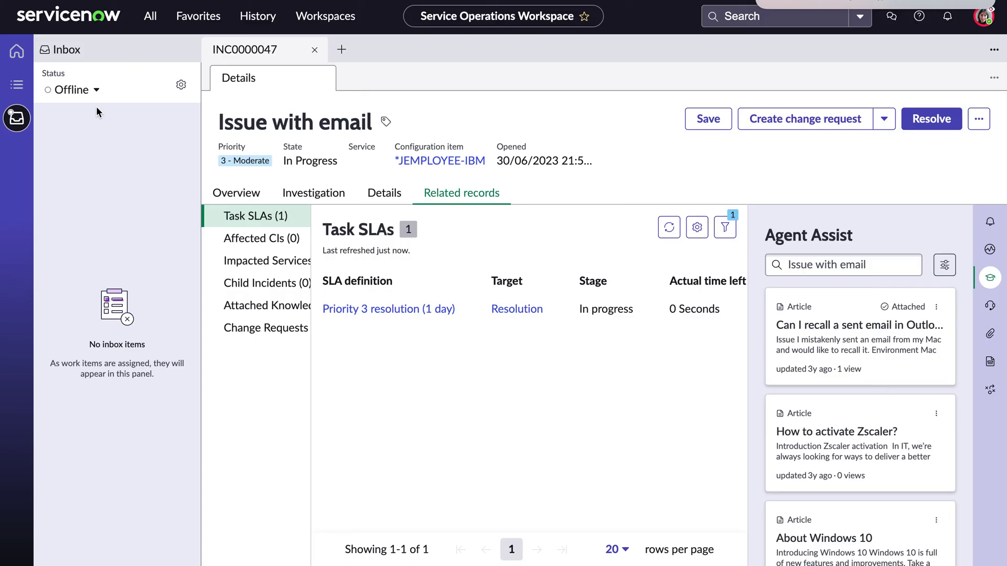
pyautogui.click(96, 92)
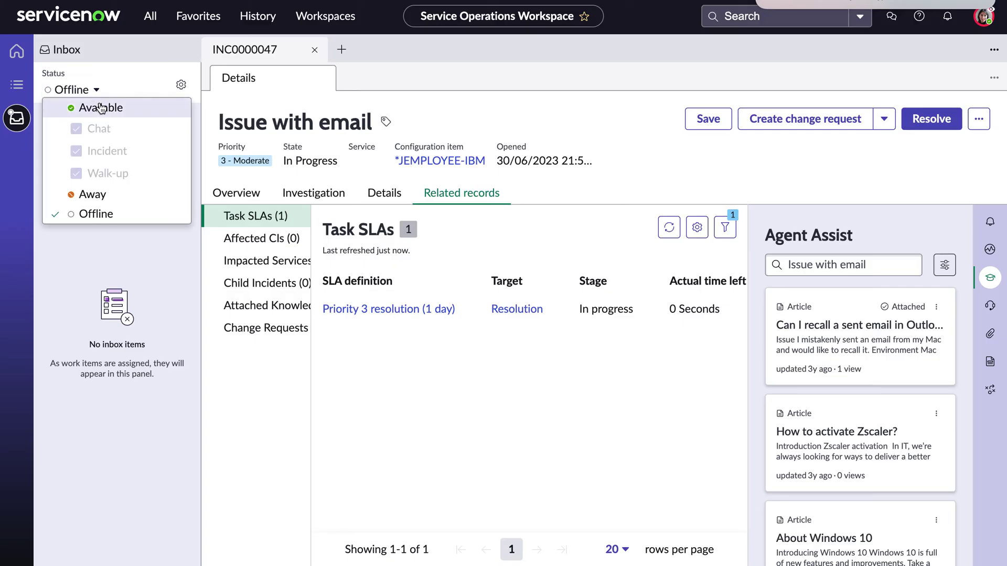
pyautogui.click(100, 108)
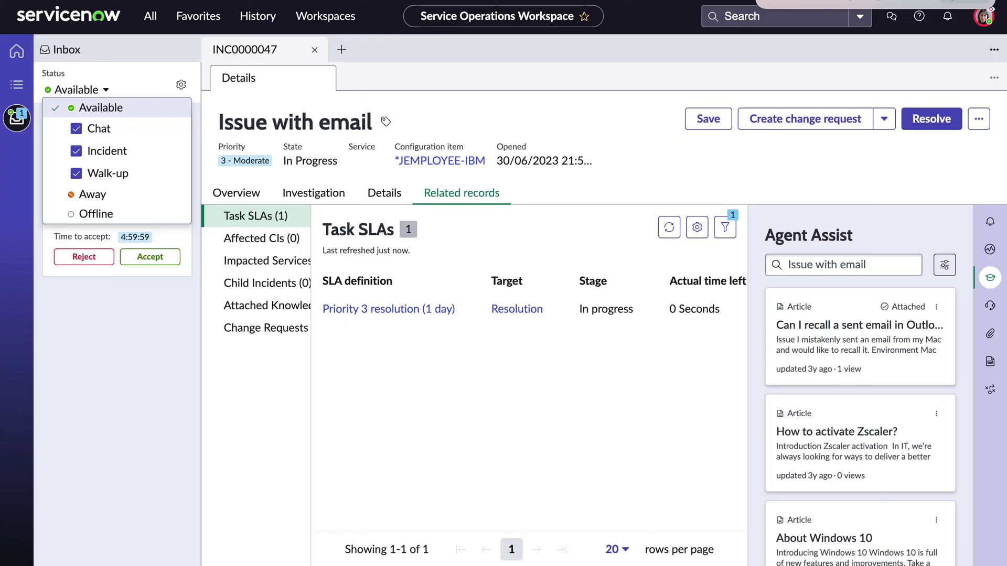
pyautogui.click(61, 341)
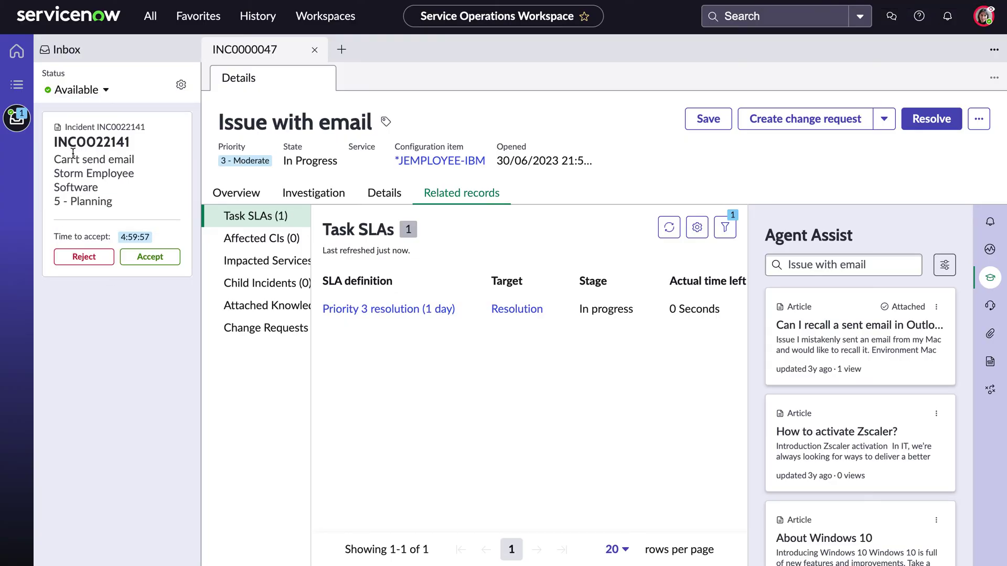